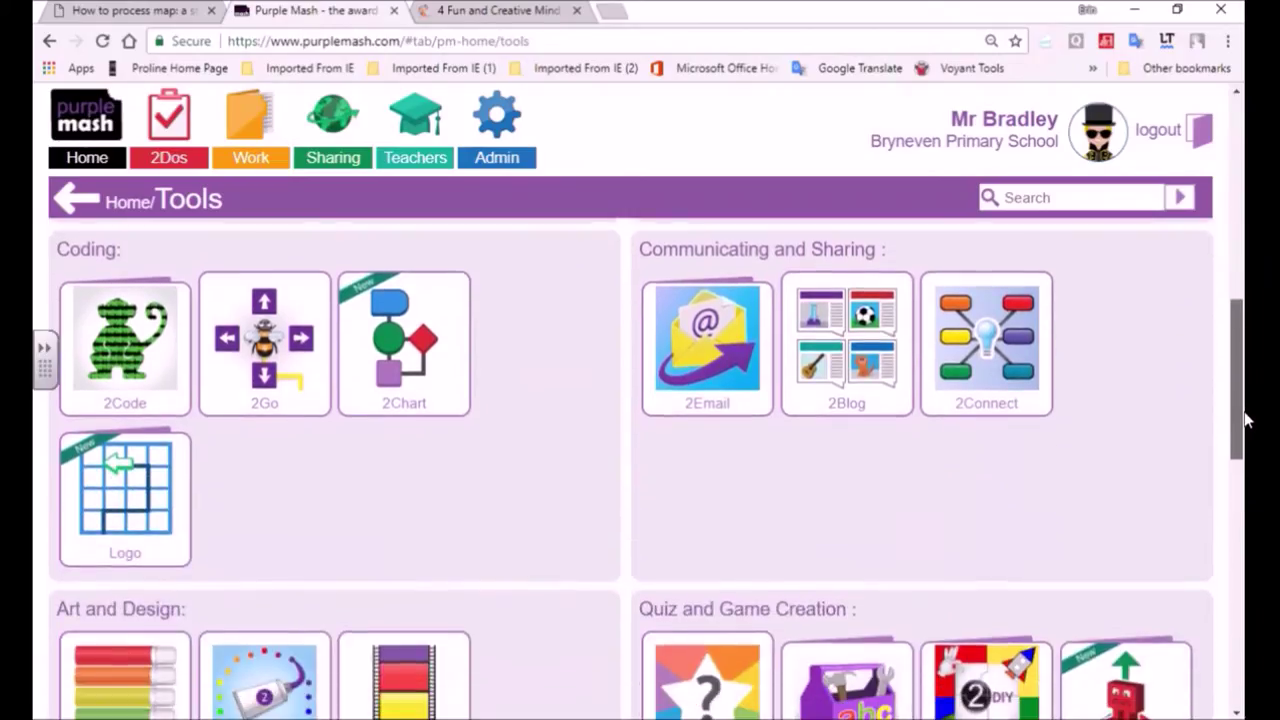
# Step: Launch the 2Chart app from the Coding tiles and start a new blank chart
pyautogui.moveTo(392, 378)
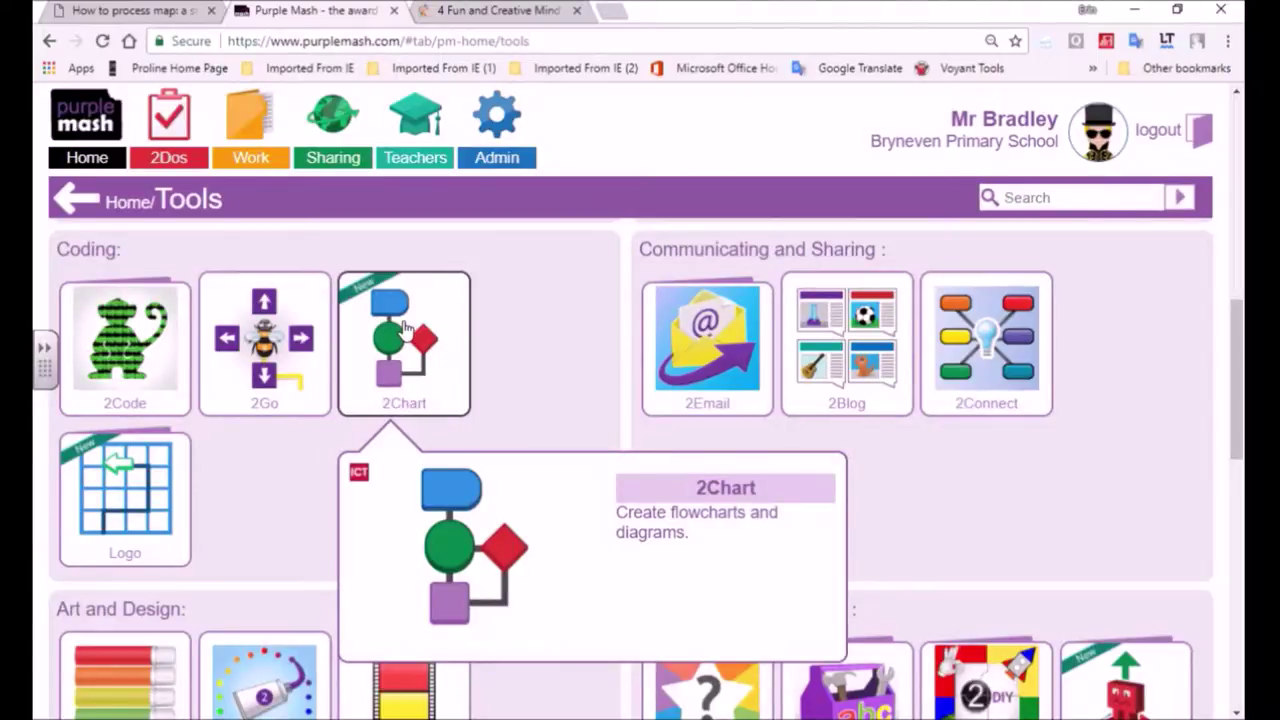
pyautogui.click(403, 332)
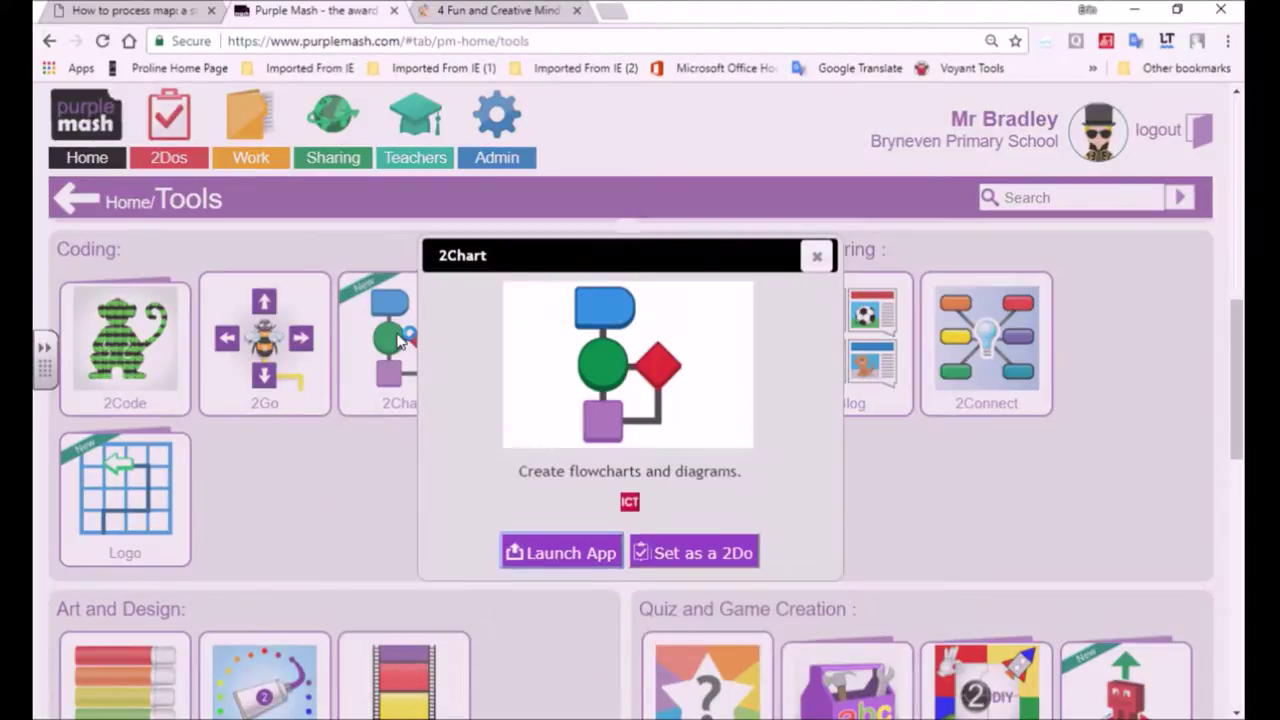
pyautogui.click(571, 556)
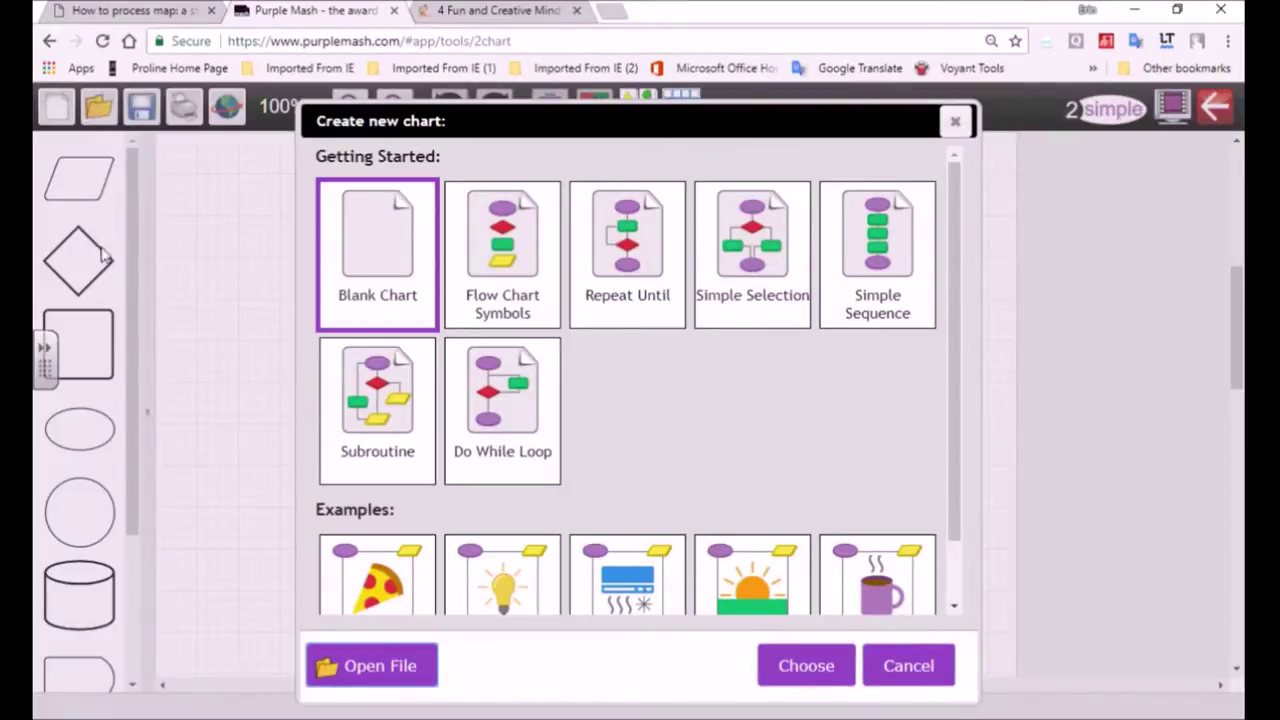
pyautogui.click(806, 665)
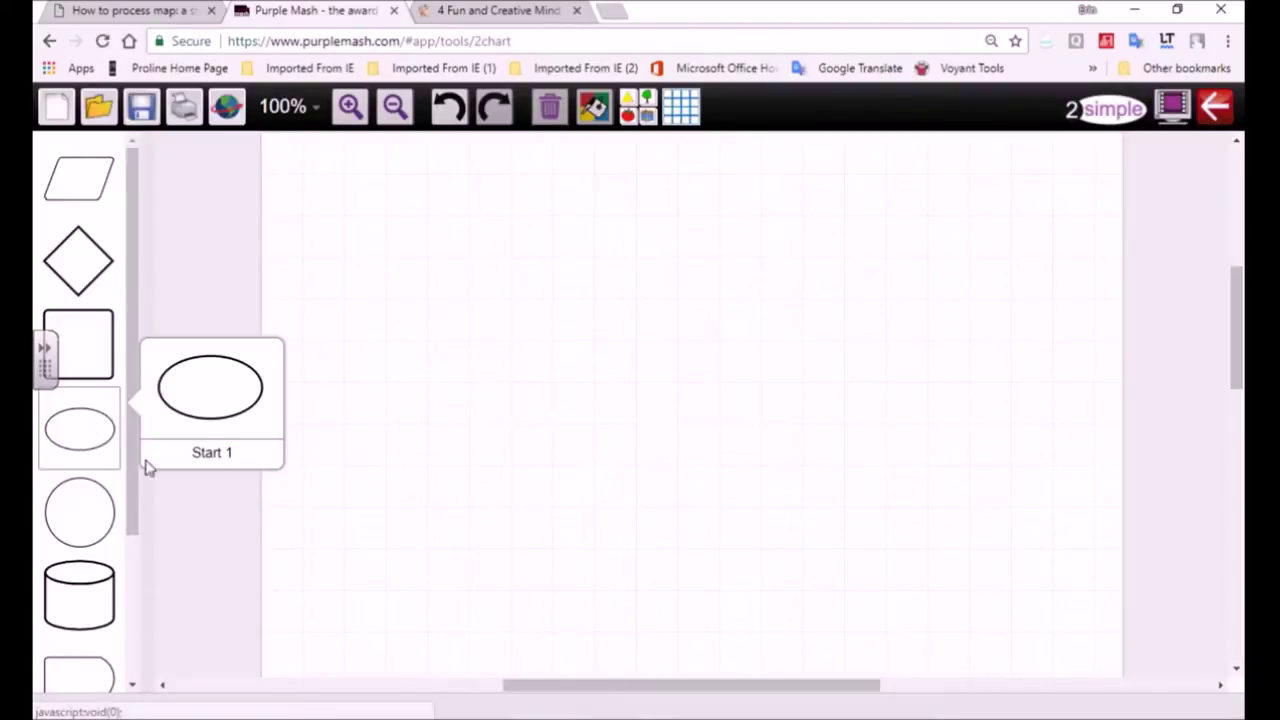
# Step: Place an oval near the top of the canvas, label it 'Start' and fill it light green
pyautogui.moveTo(78, 438); pyautogui.dragTo(402, 207)
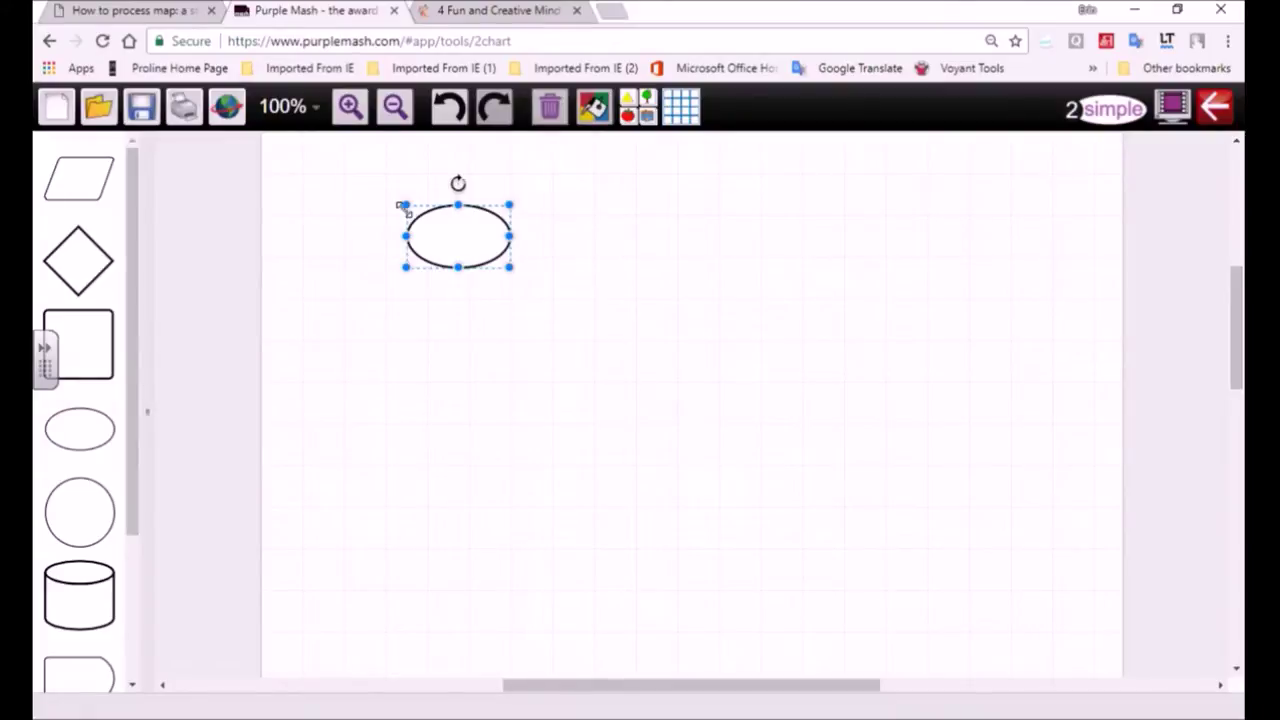
pyautogui.doubleClick(460, 241)
pyautogui.write('Start')
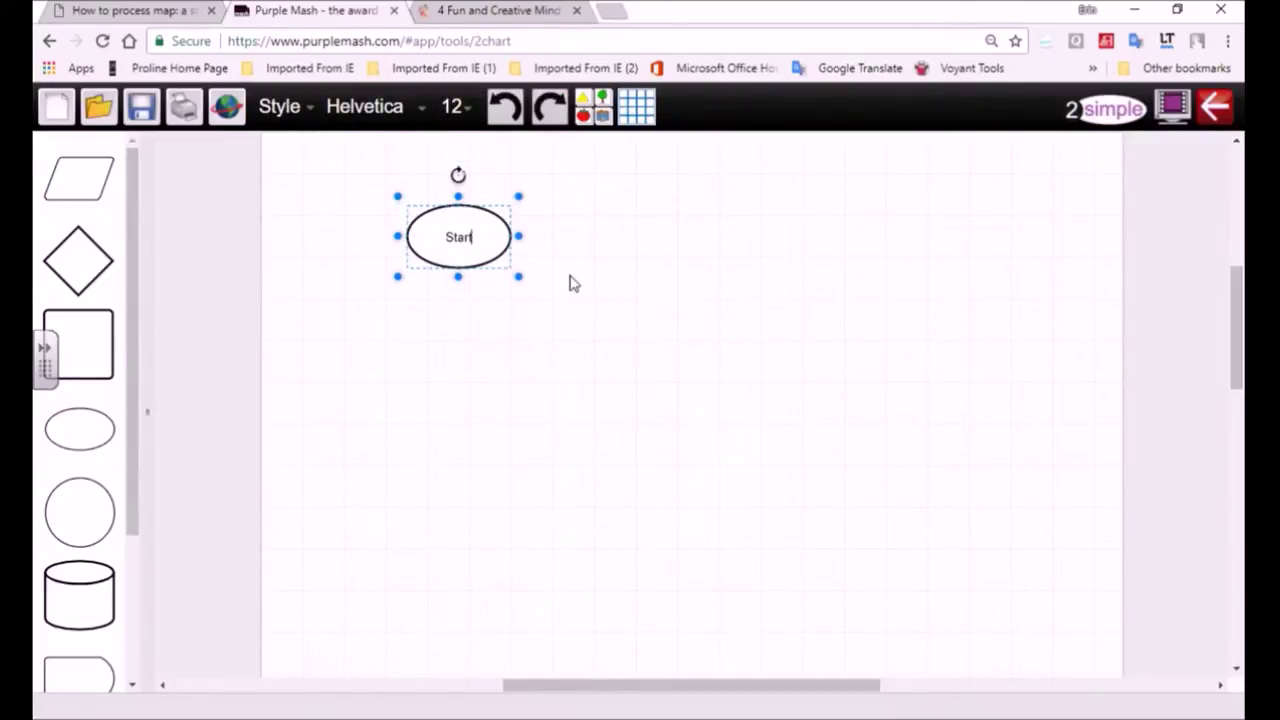
pyautogui.moveTo(519, 275); pyautogui.dragTo(490, 267)
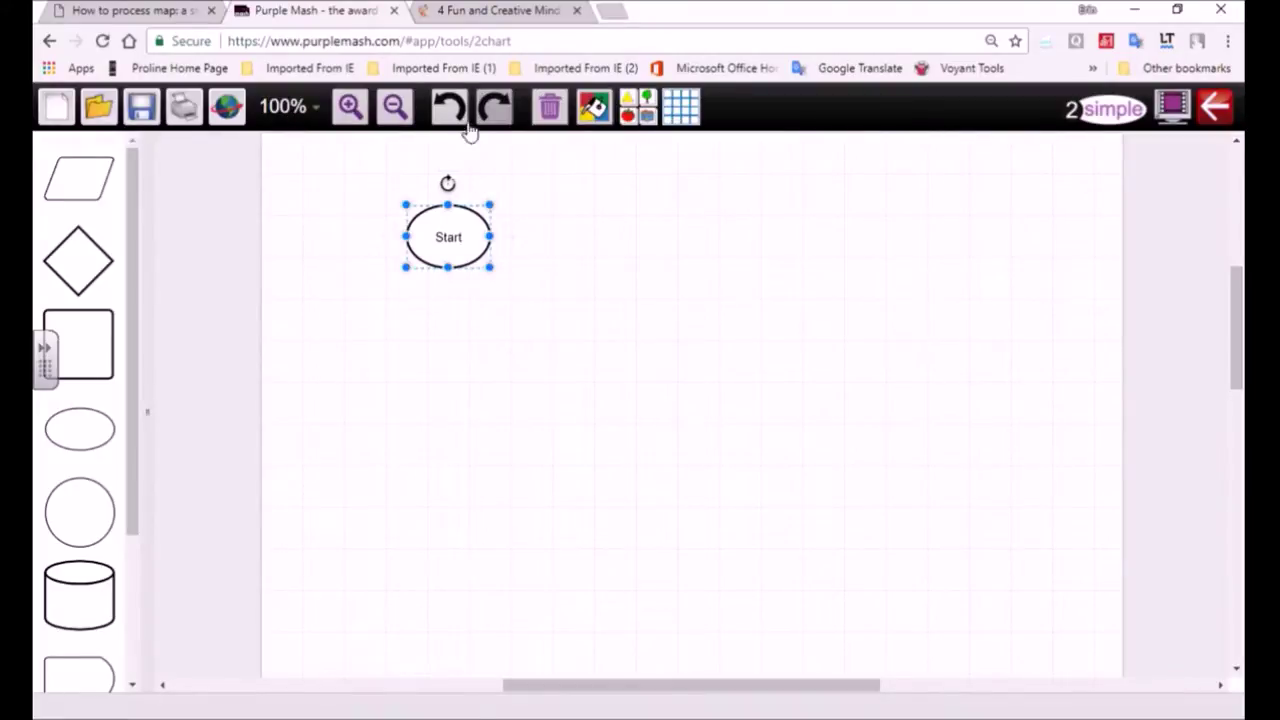
pyautogui.click(595, 108)
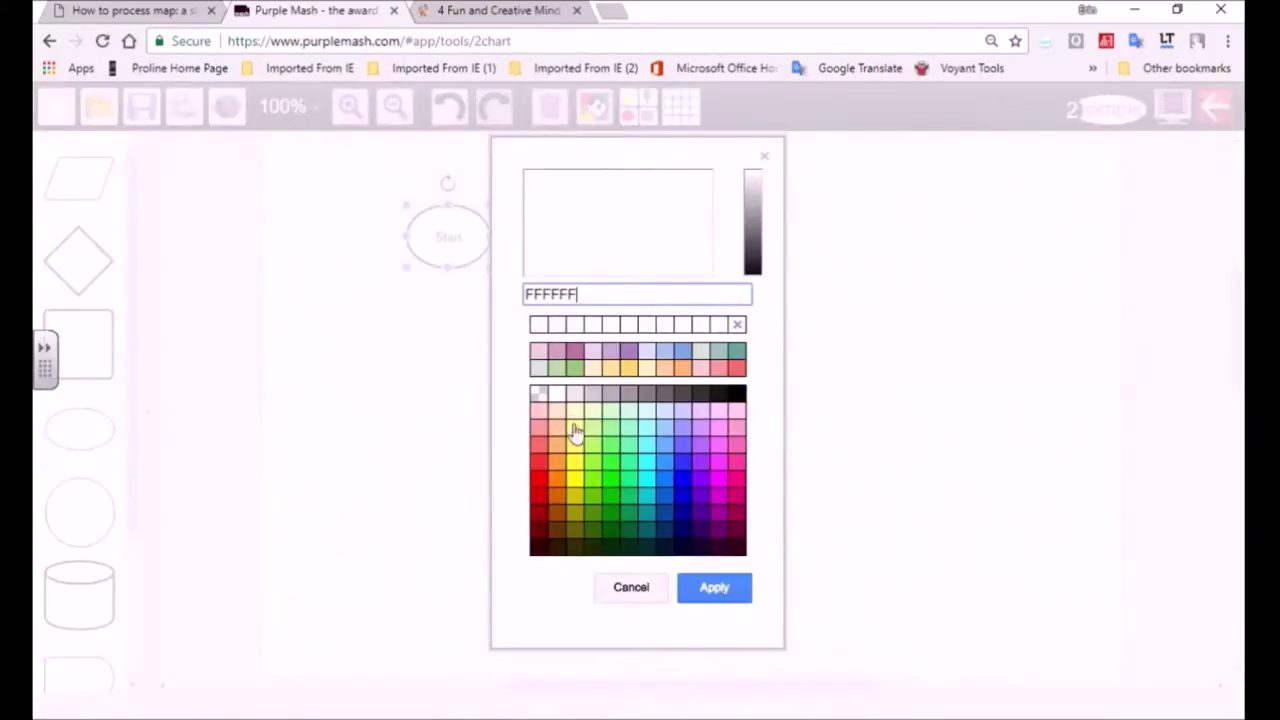
pyautogui.click(618, 440)
pyautogui.click(714, 590)
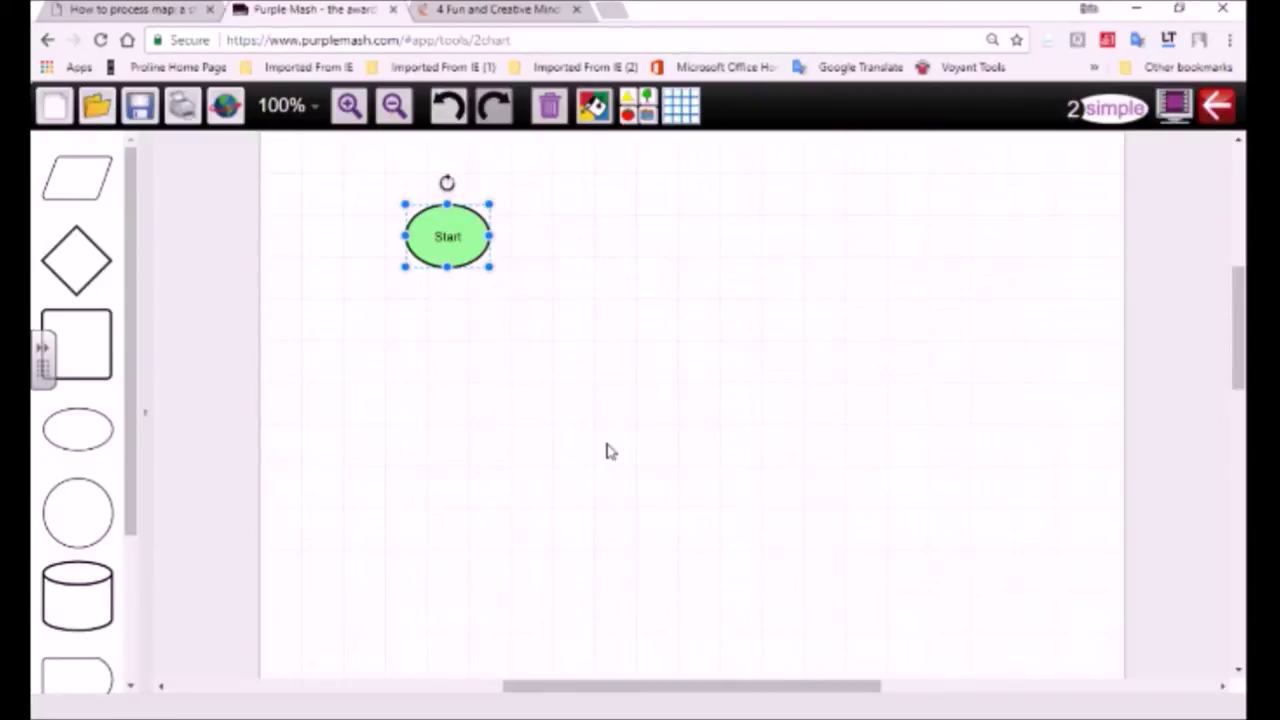
# Step: Enlarge the Start label to font size 36 and widen the oval to fit
pyautogui.doubleClick(452, 246)
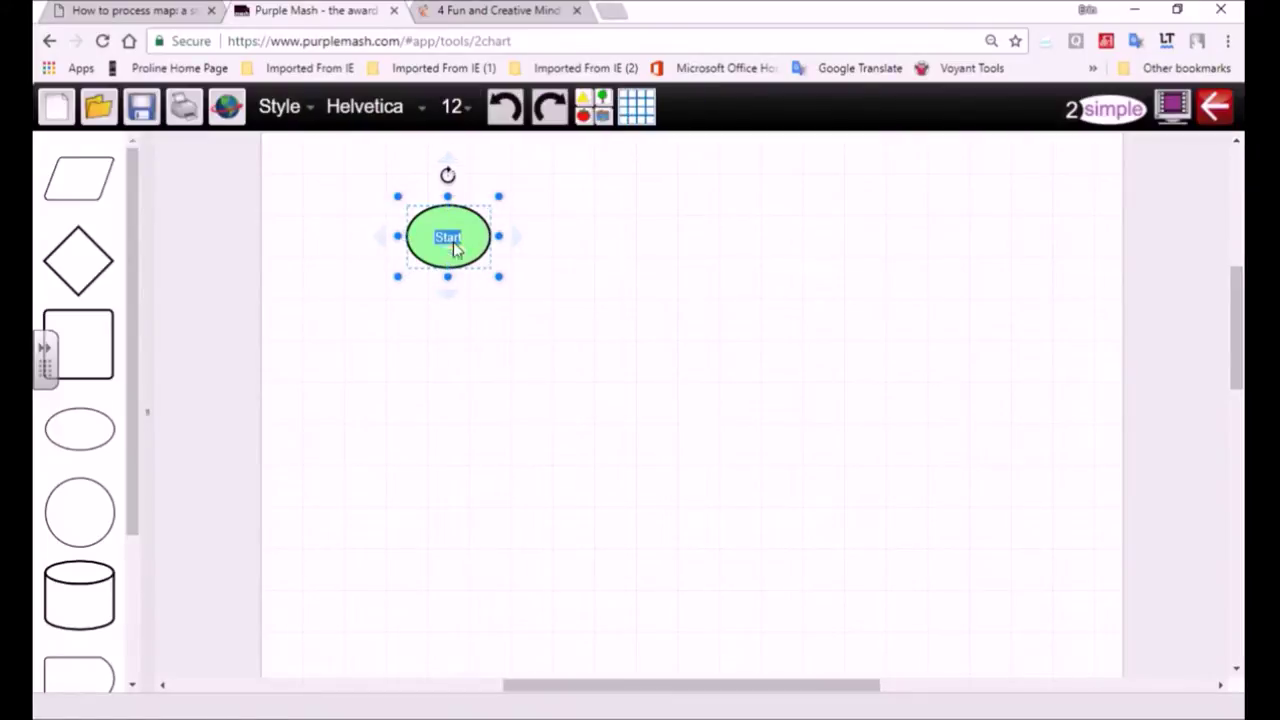
pyautogui.doubleClick(448, 238)
pyautogui.click(462, 108)
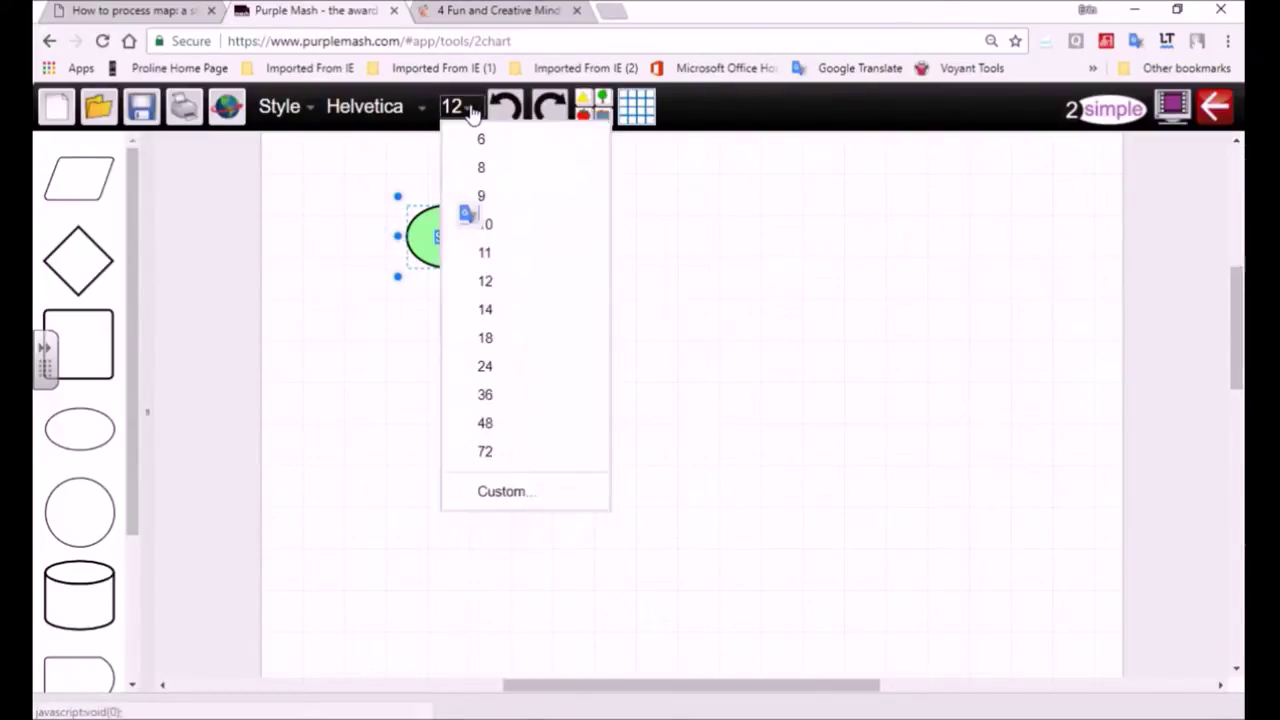
pyautogui.click(490, 398)
pyautogui.moveTo(499, 279); pyautogui.dragTo(560, 300)
pyautogui.click(611, 257)
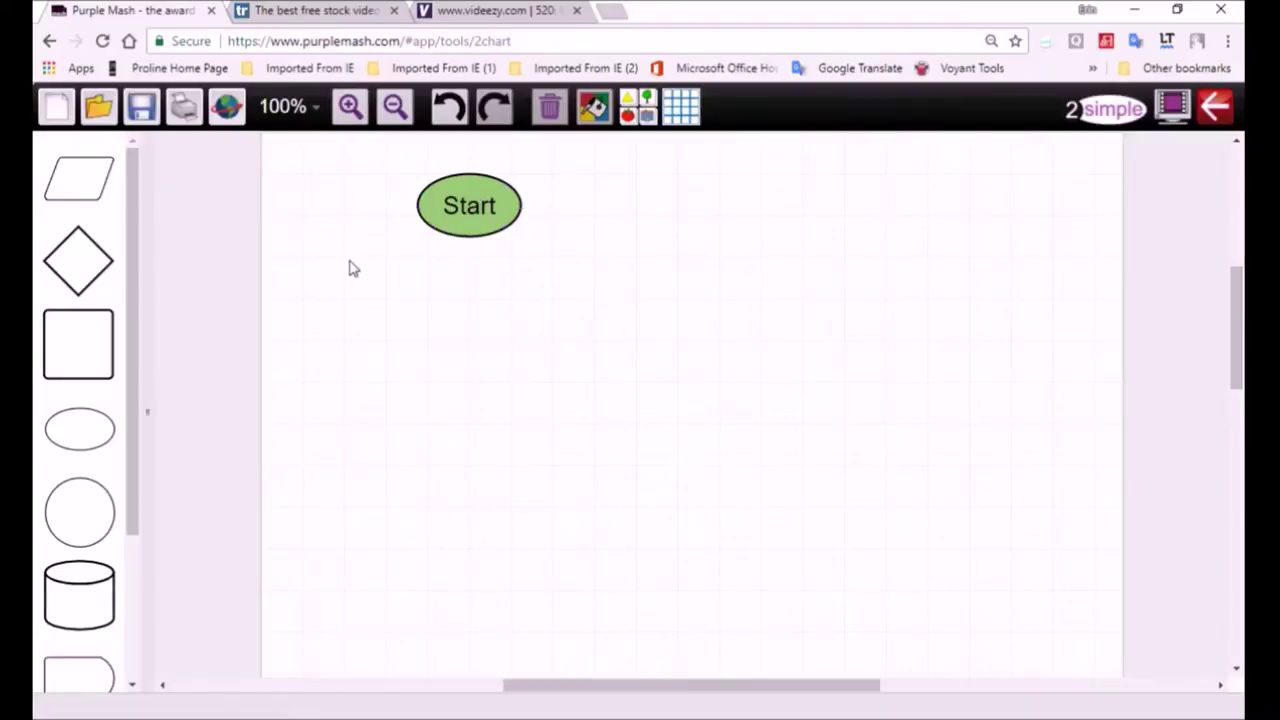
pyautogui.moveTo(113, 256)
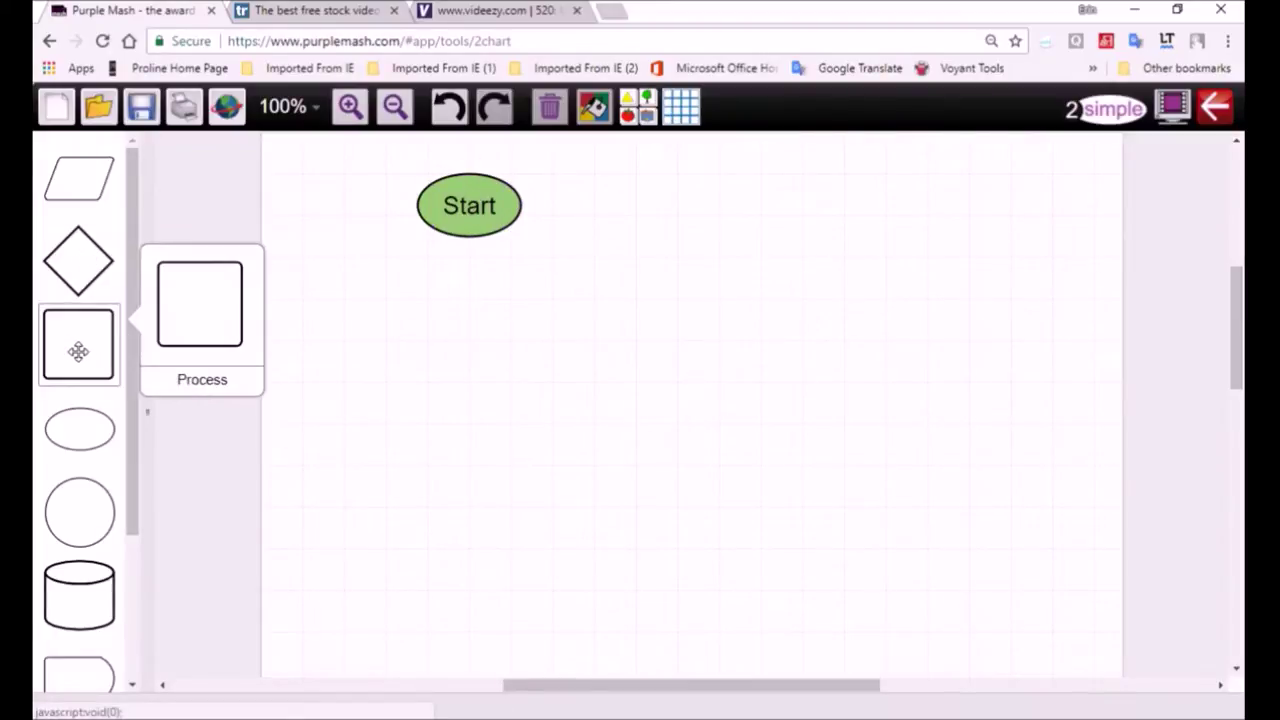
# Step: Place a process box below Start and fill it pale yellow (FFFFCC)
pyautogui.moveTo(77, 346); pyautogui.dragTo(418, 284)
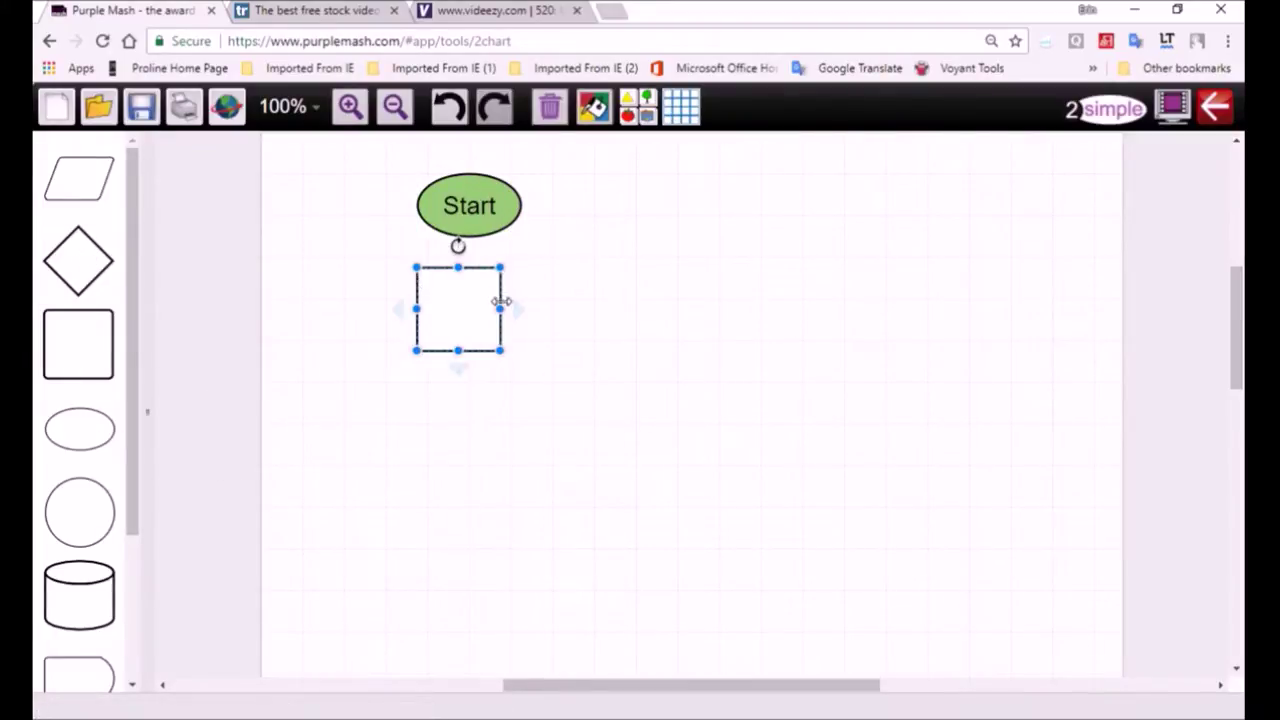
pyautogui.moveTo(503, 309); pyautogui.dragTo(604, 309)
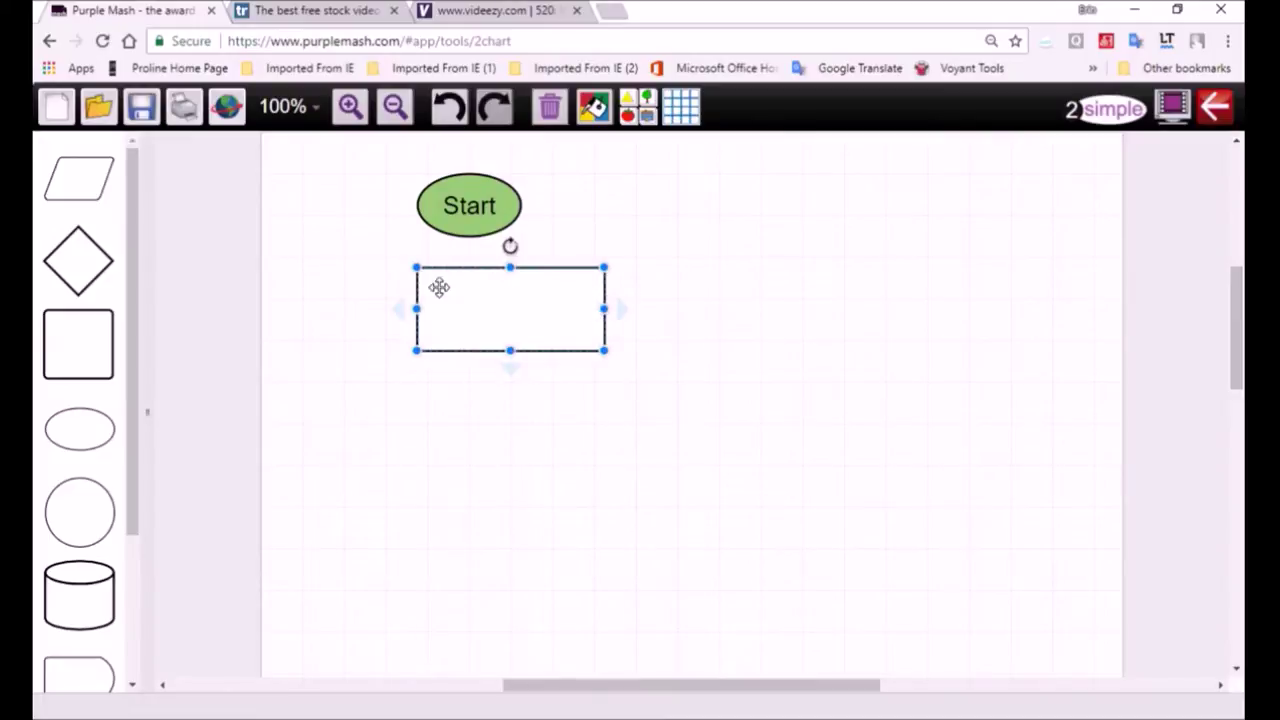
pyautogui.click(600, 110)
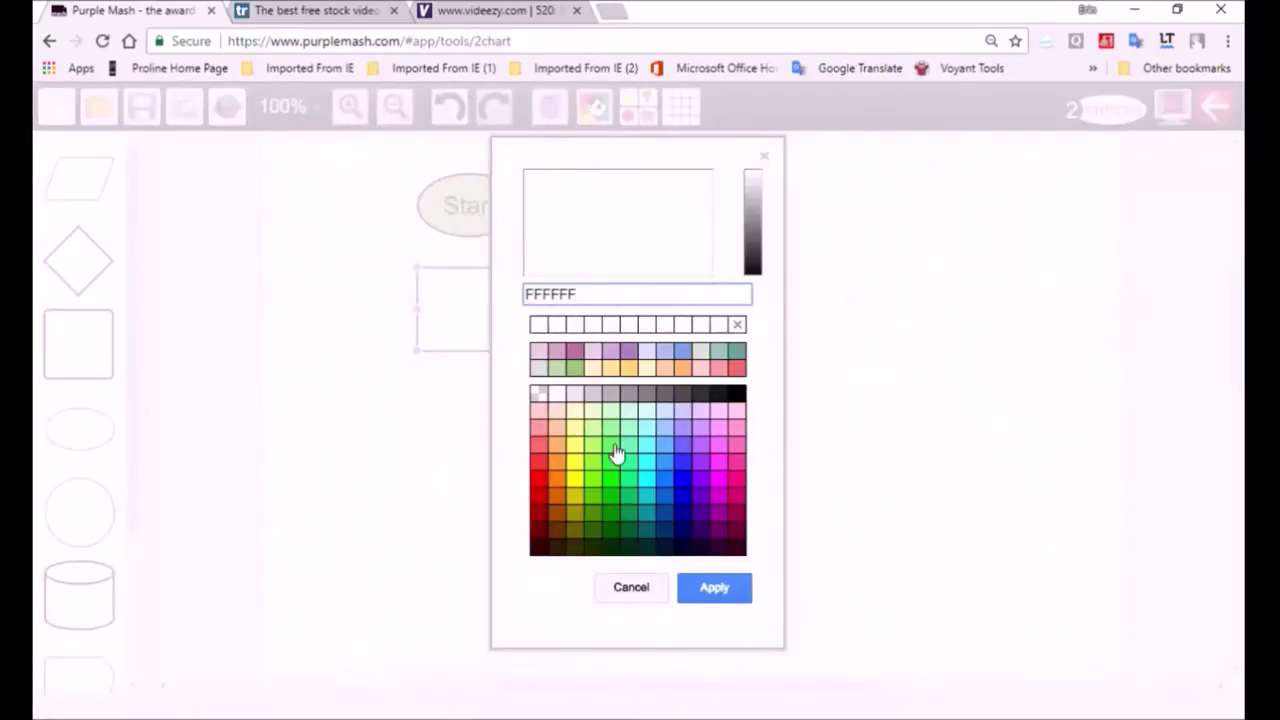
pyautogui.click(576, 411)
pyautogui.click(710, 590)
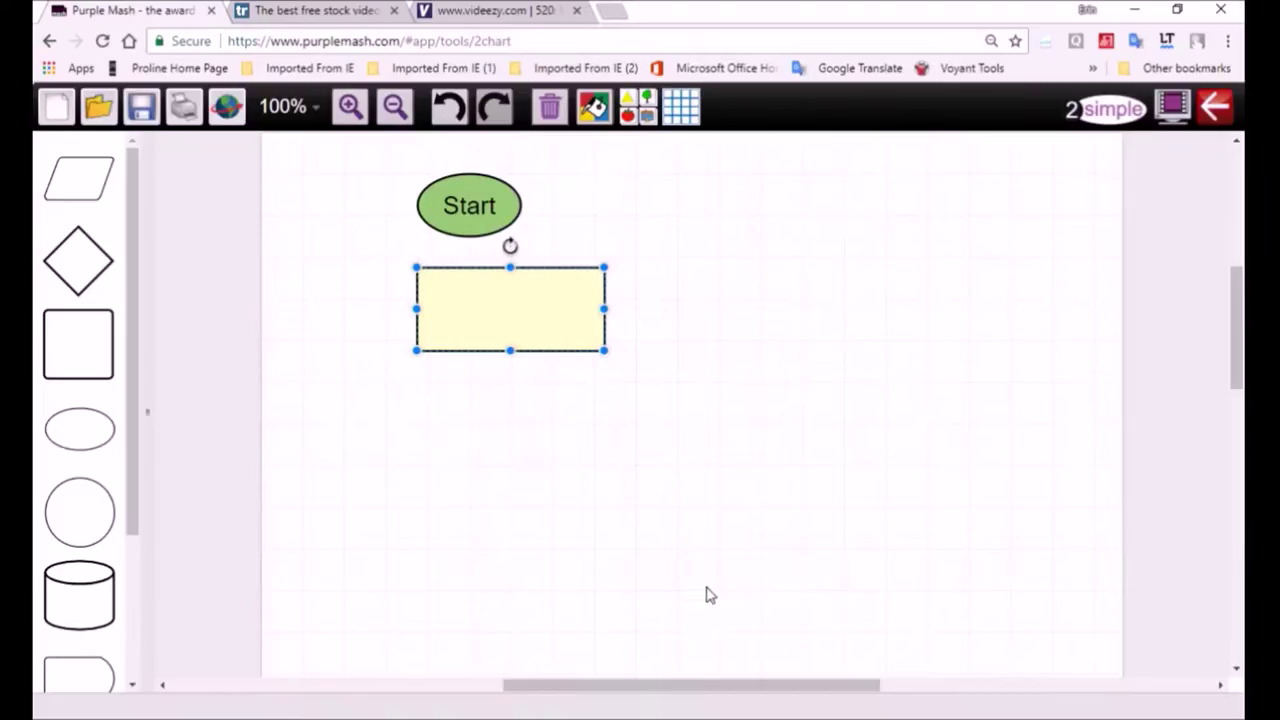
# Step: Label the box 'Study' at size 24, shrink it to fit, and add a diamond below
pyautogui.doubleClick(493, 314)
pyautogui.write('Study')
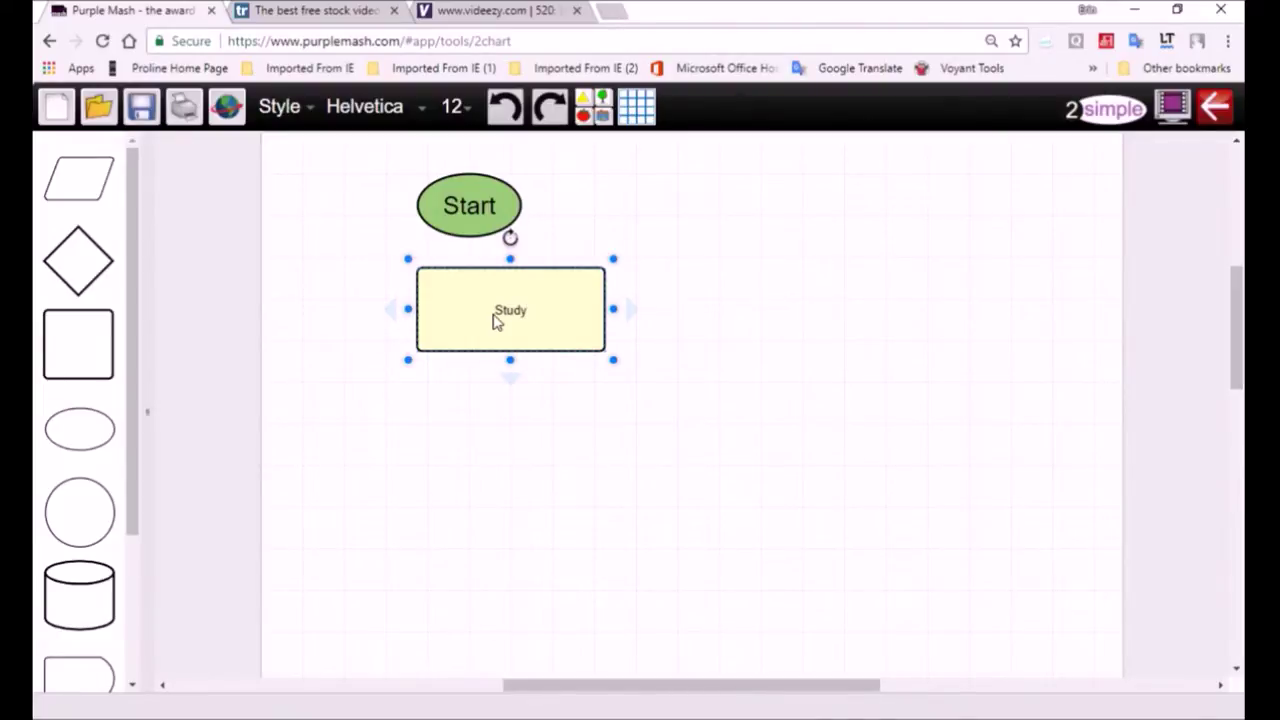
pyautogui.doubleClick(495, 318)
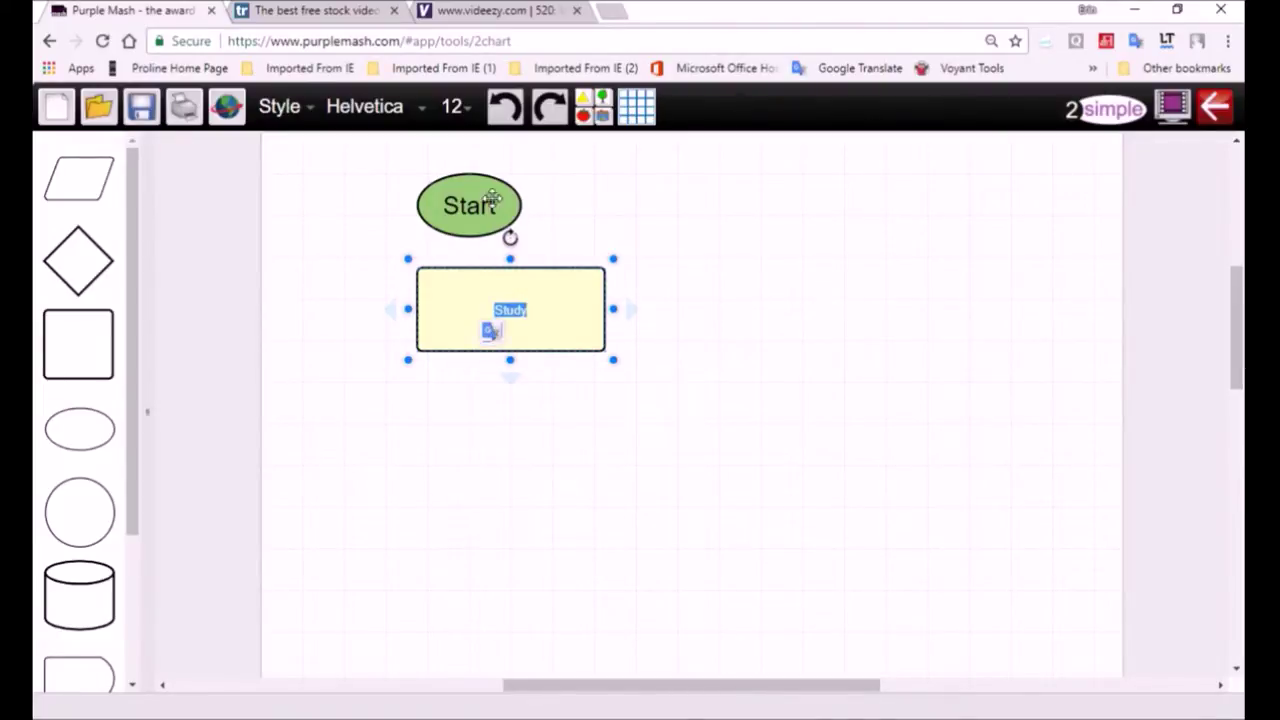
pyautogui.click(469, 110)
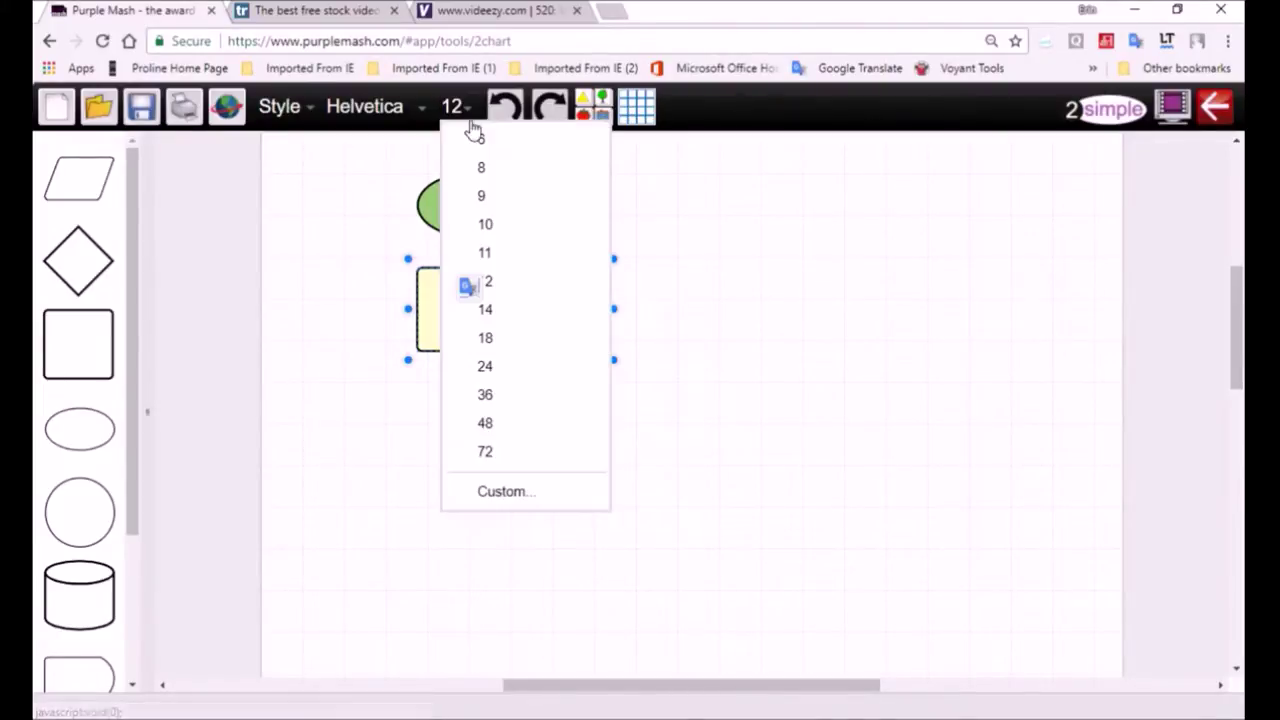
pyautogui.click(484, 366)
pyautogui.click(728, 318)
pyautogui.click(609, 306)
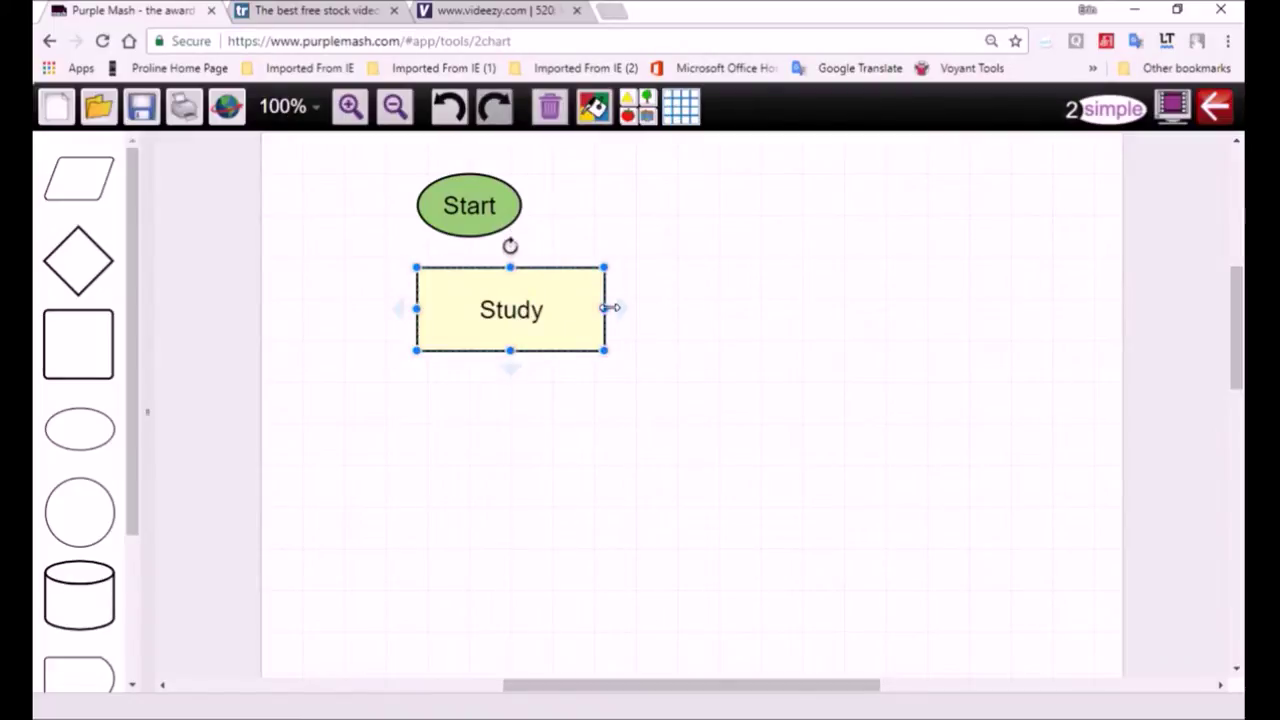
pyautogui.moveTo(609, 306); pyautogui.dragTo(540, 325)
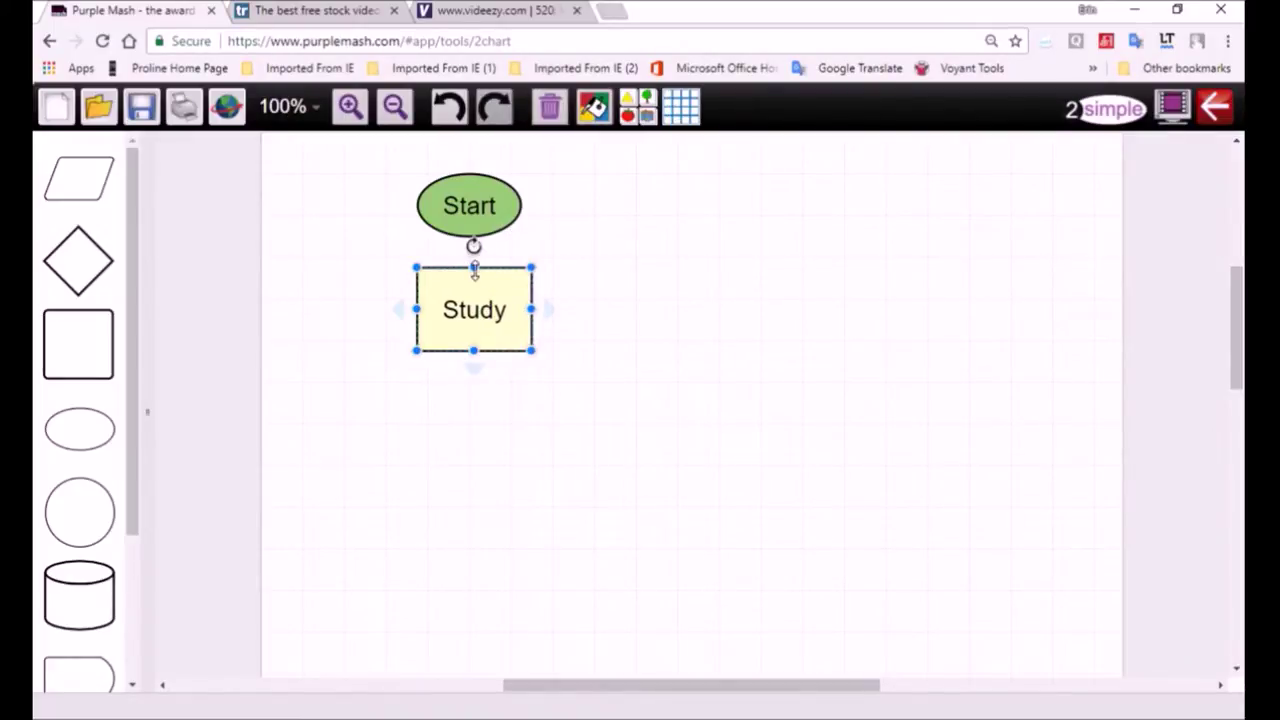
pyautogui.moveTo(474, 268); pyautogui.dragTo(474, 289)
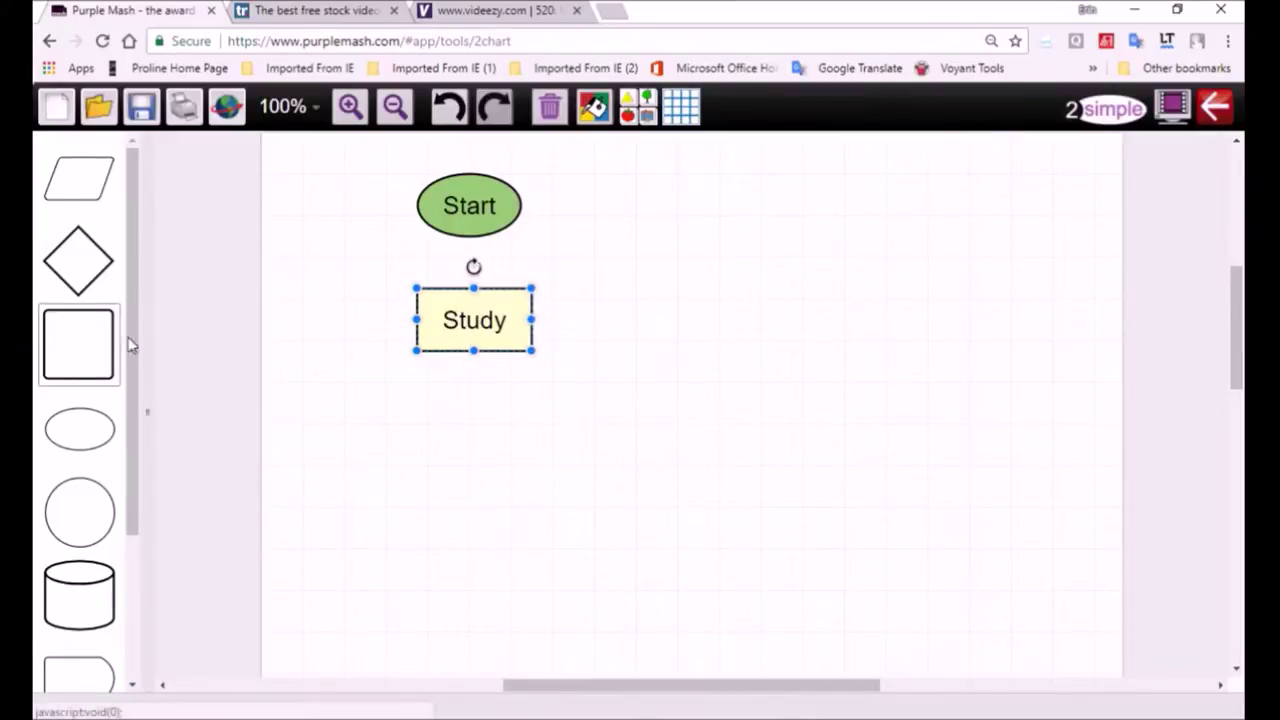
pyautogui.moveTo(86, 270); pyautogui.dragTo(457, 443)
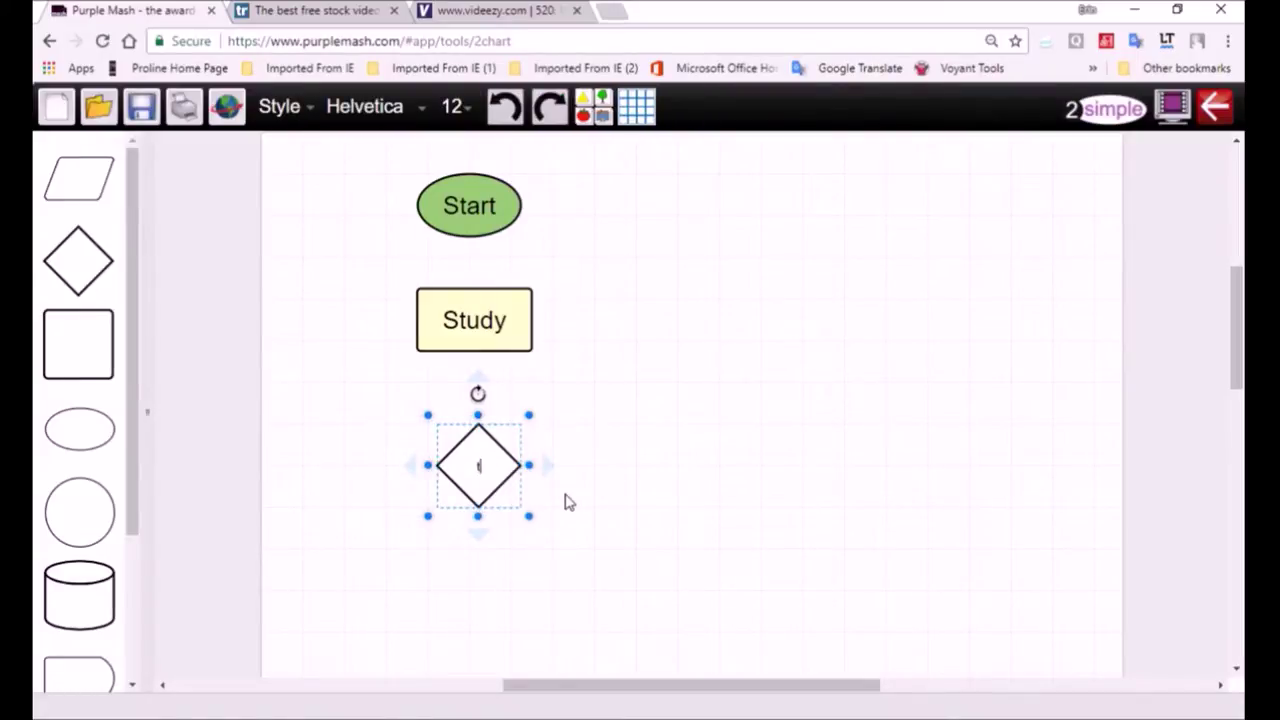
# Step: Fill the test decision diamond purple
pyautogui.doubleClick(503, 477)
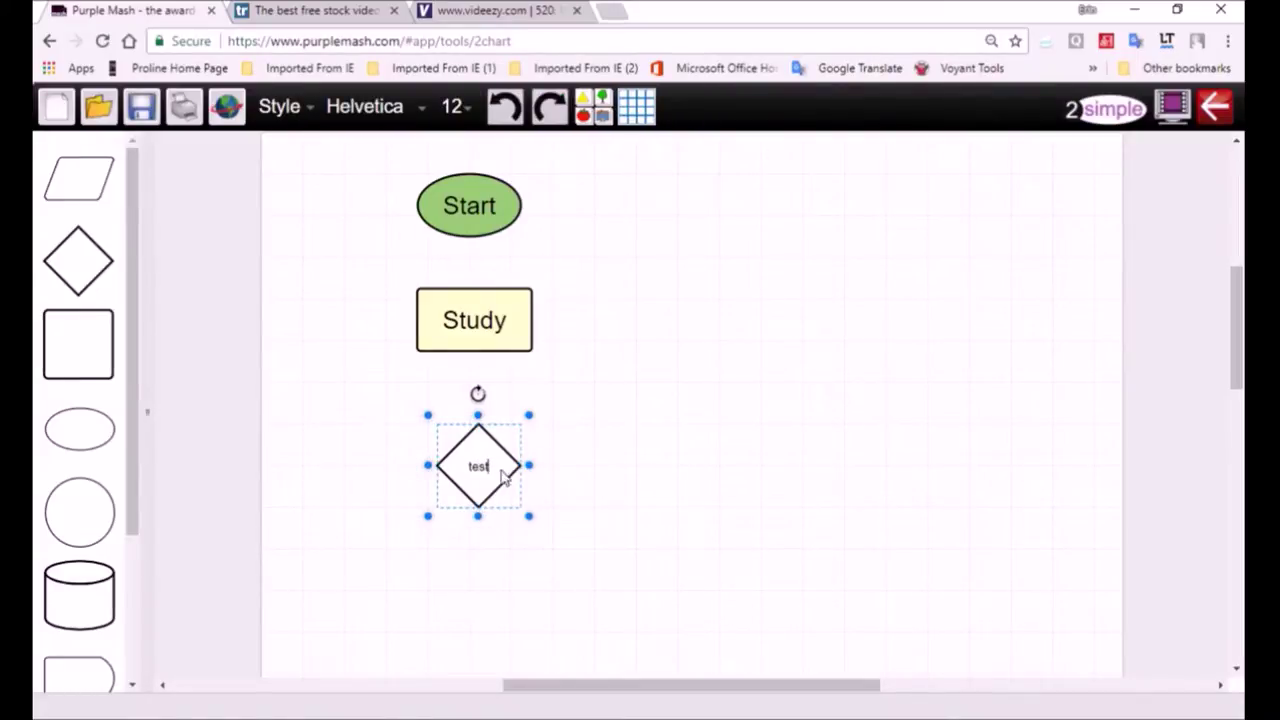
pyautogui.click(555, 497)
pyautogui.click(474, 480)
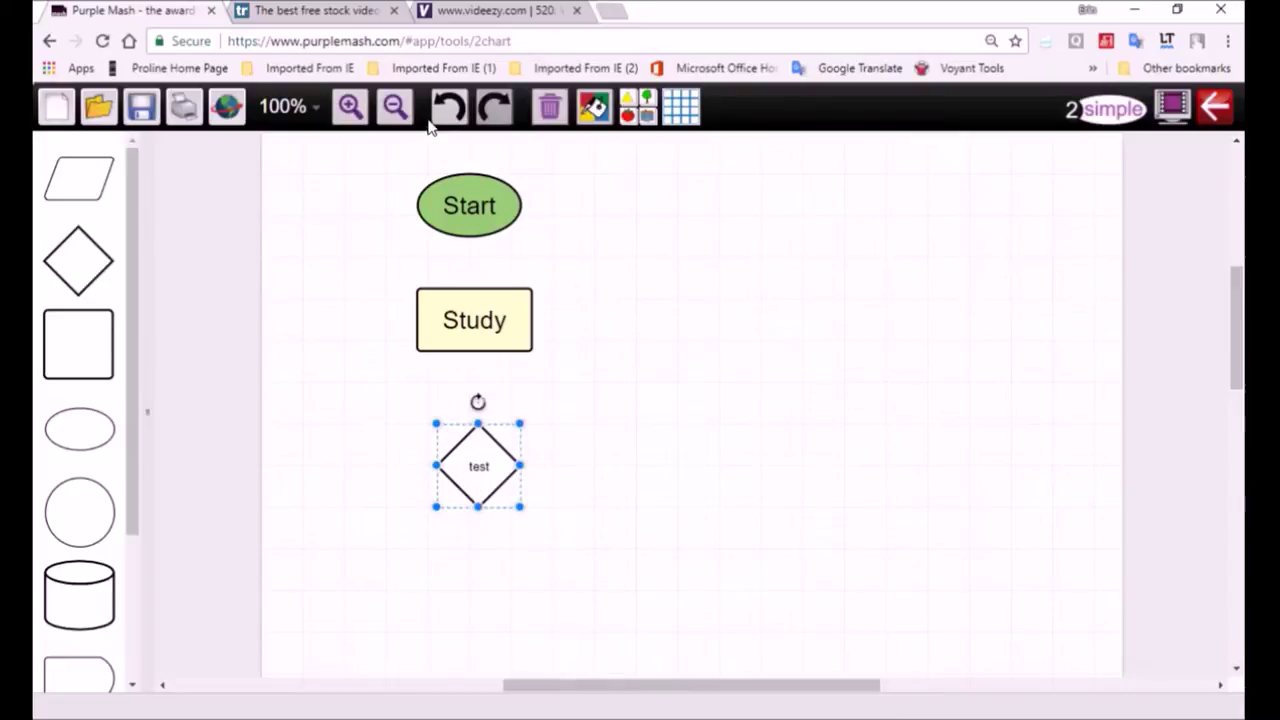
pyautogui.click(594, 110)
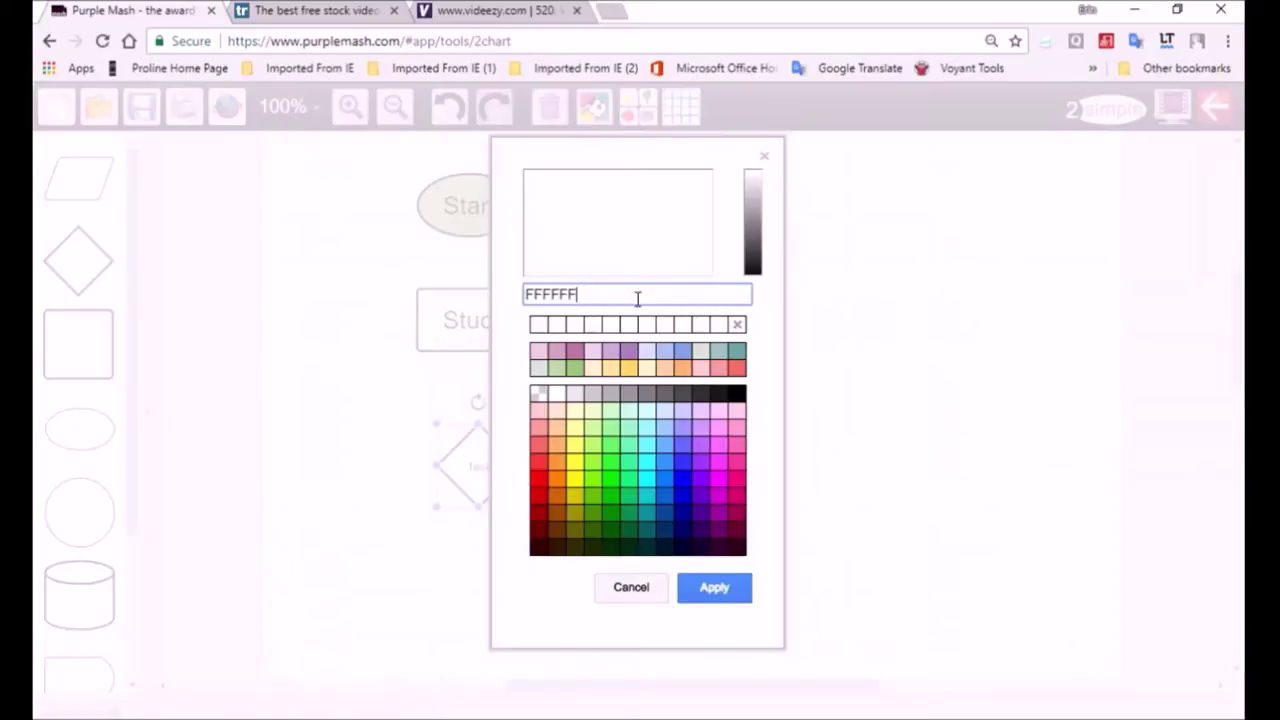
pyautogui.click(628, 351)
pyautogui.click(706, 591)
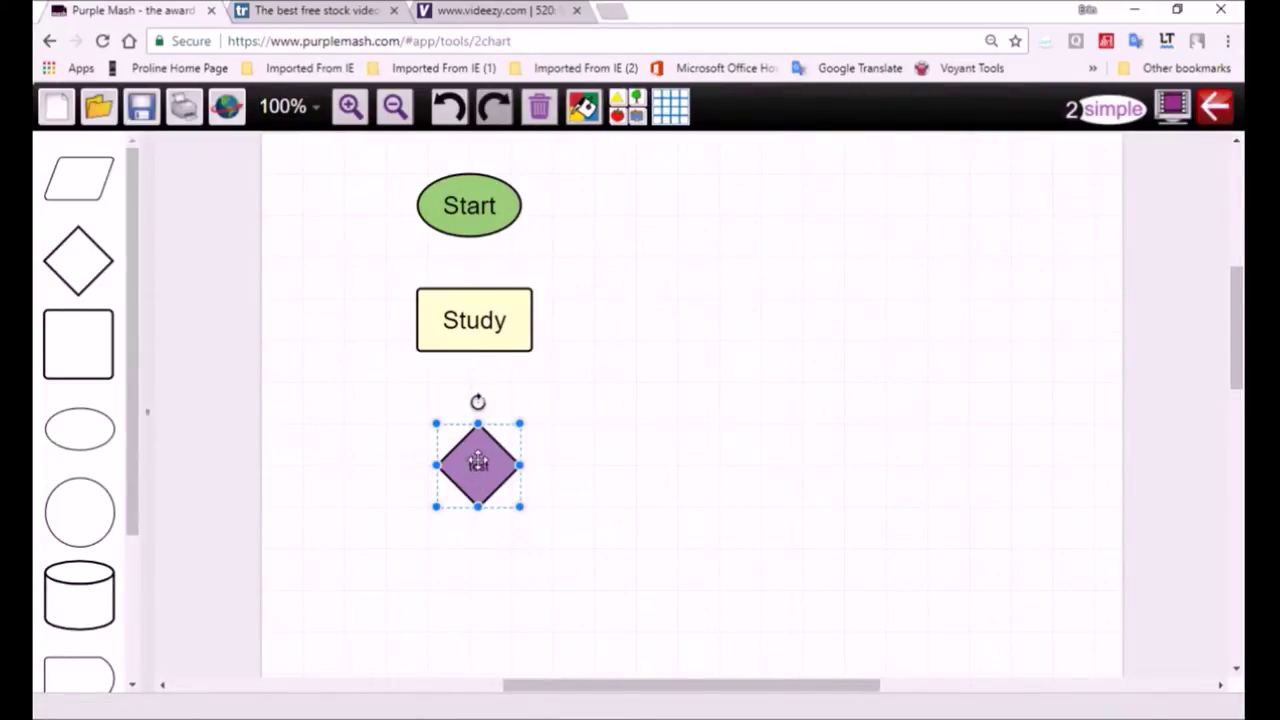
# Step: Set the test label to size 18 and place a copy of the diamond to its right
pyautogui.doubleClick(477, 466)
pyautogui.click(462, 110)
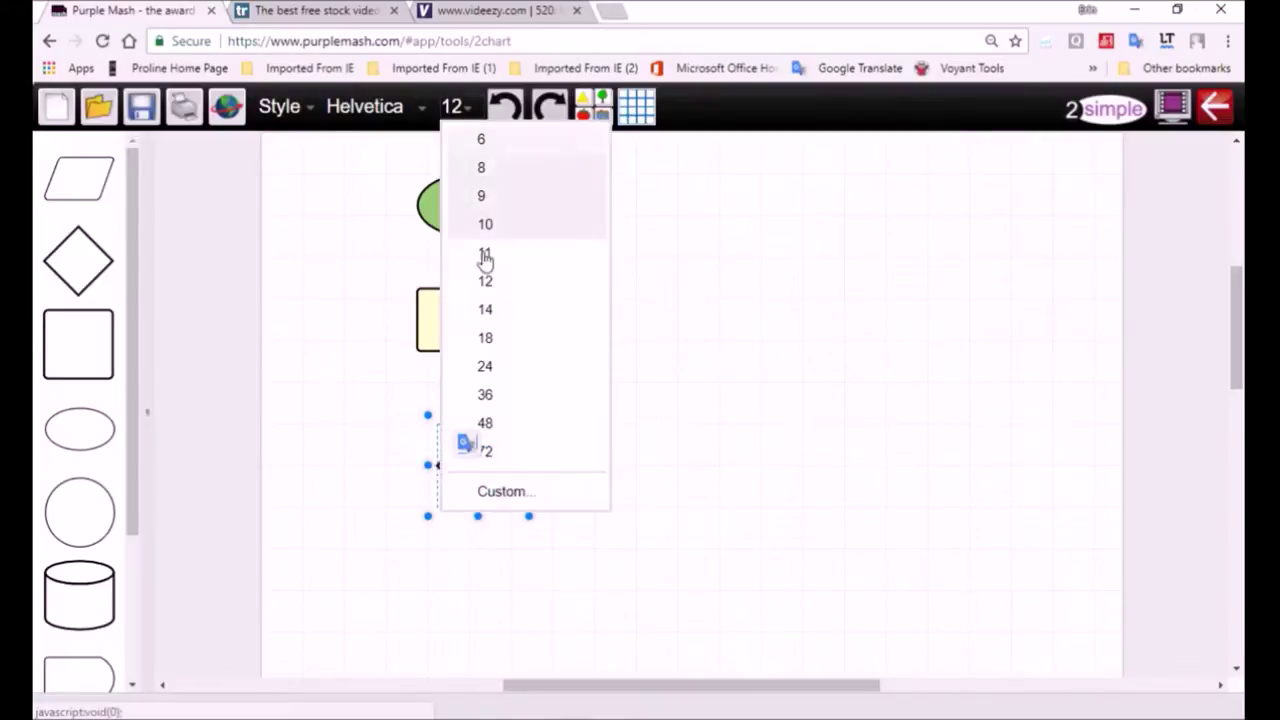
pyautogui.click(495, 338)
pyautogui.click(566, 484)
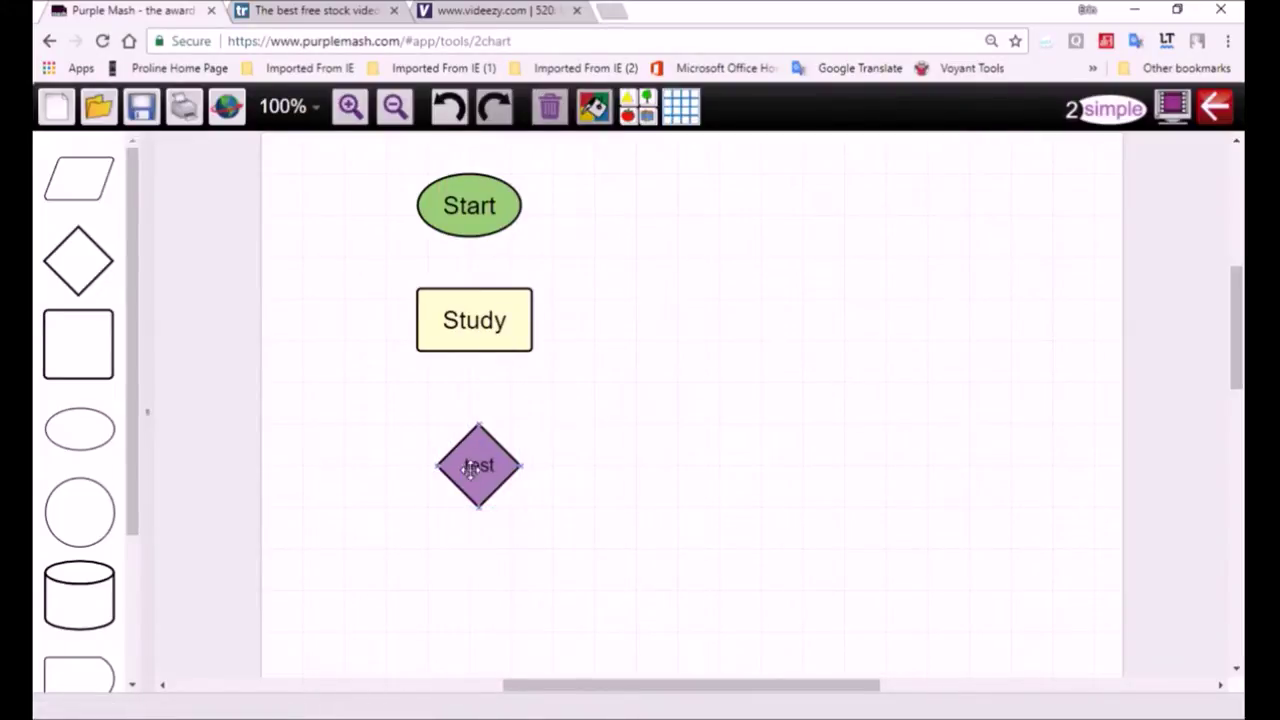
pyautogui.click(474, 466)
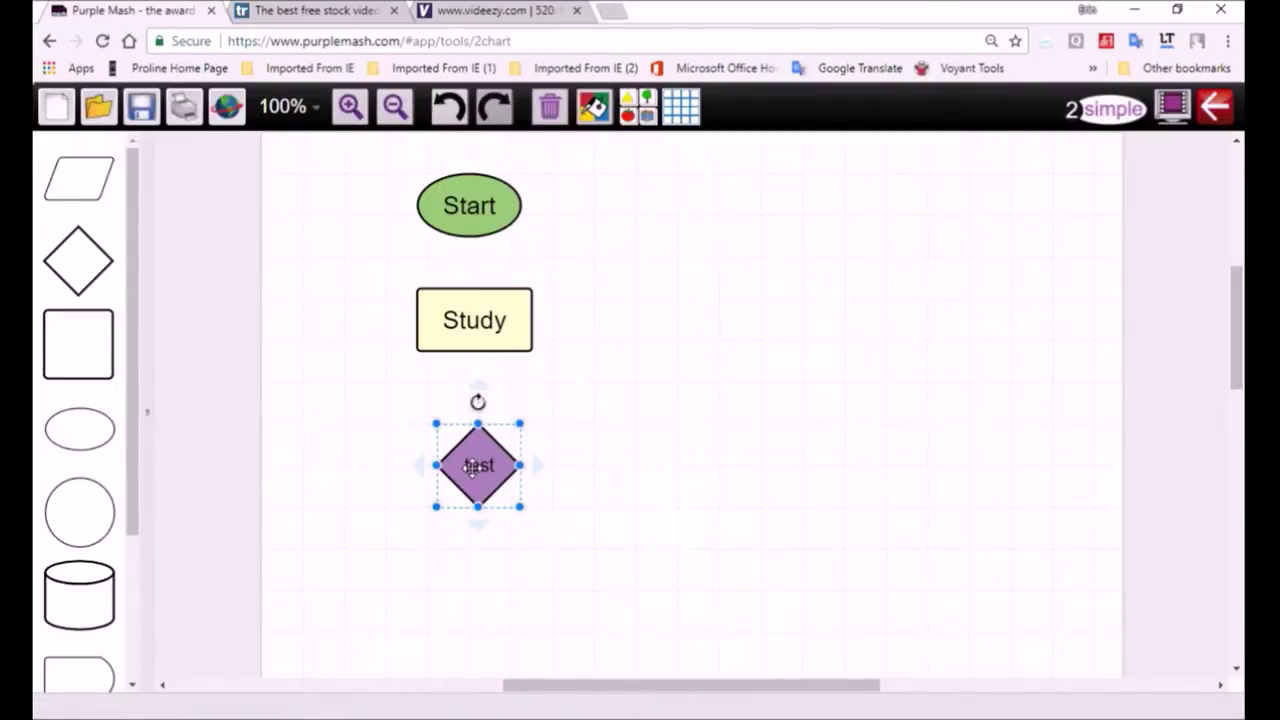
pyautogui.moveTo(474, 474); pyautogui.dragTo(640, 424)
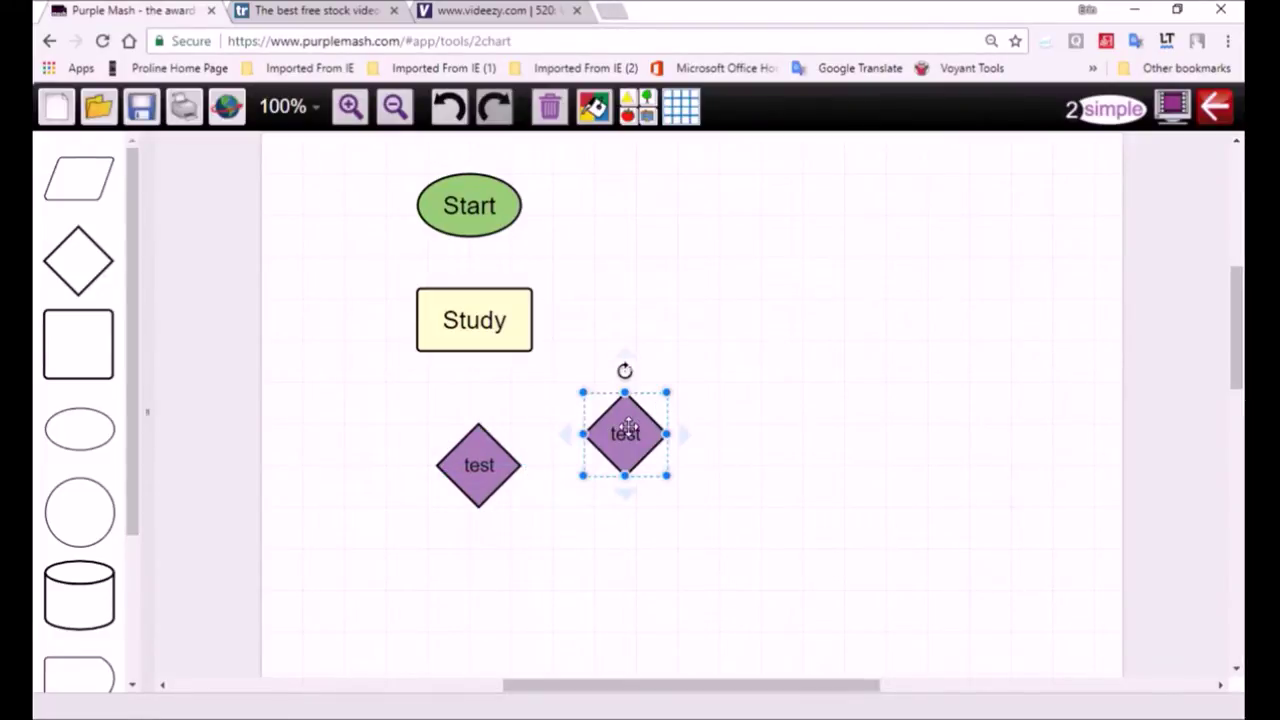
# Step: Relabel the copied diamond 'Y', shrink it, and duplicate it as an 'N' diamond
pyautogui.doubleClick(626, 443)
pyautogui.write('Y')
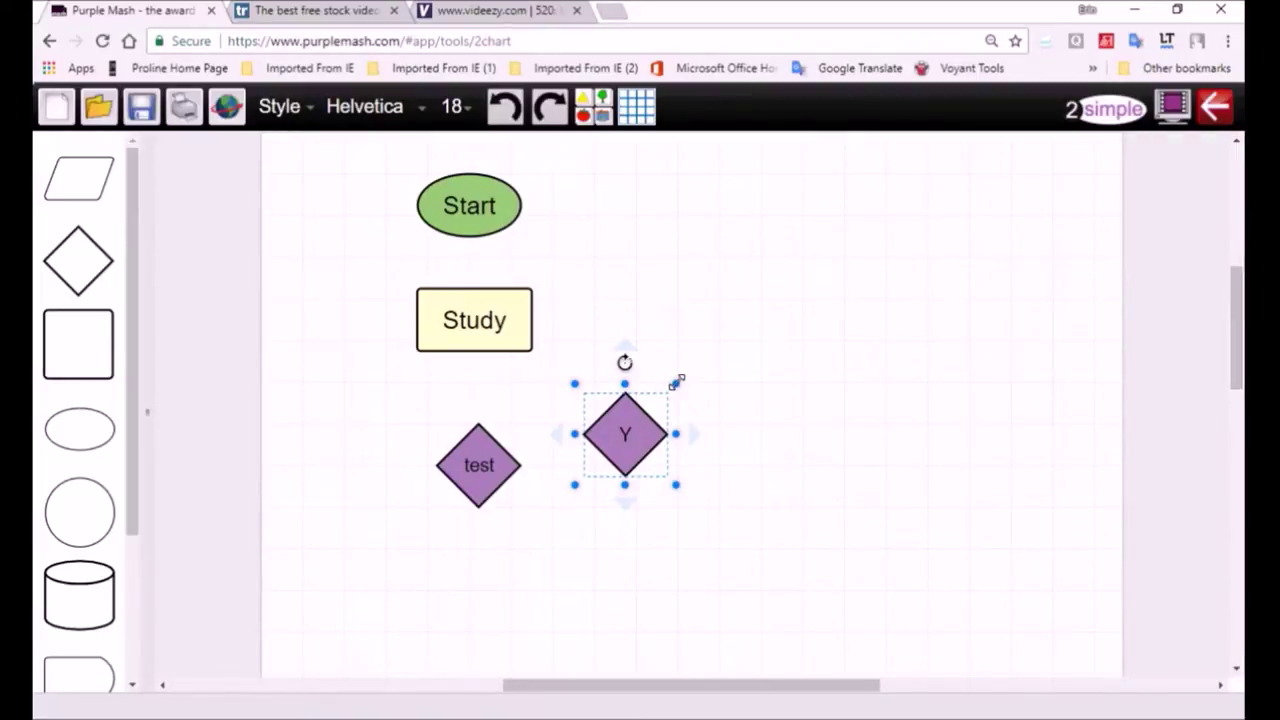
pyautogui.moveTo(676, 381); pyautogui.dragTo(646, 503)
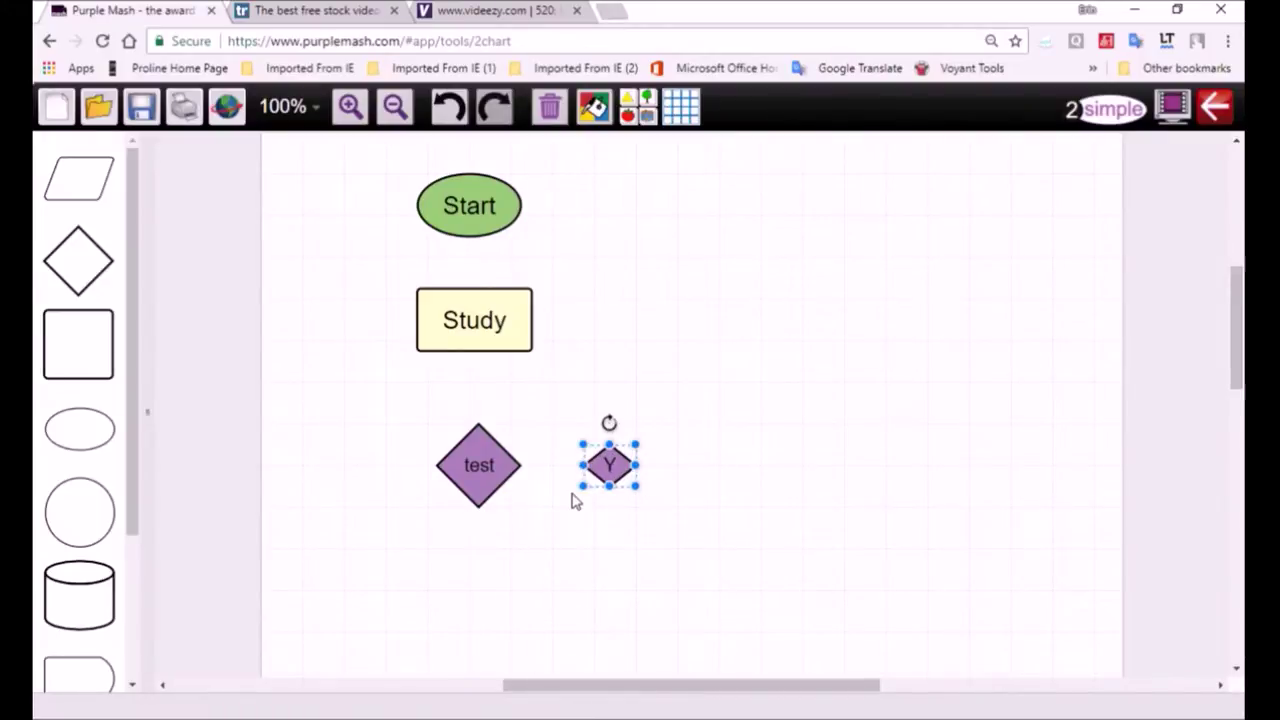
pyautogui.hotkey('ctrl', 'v')
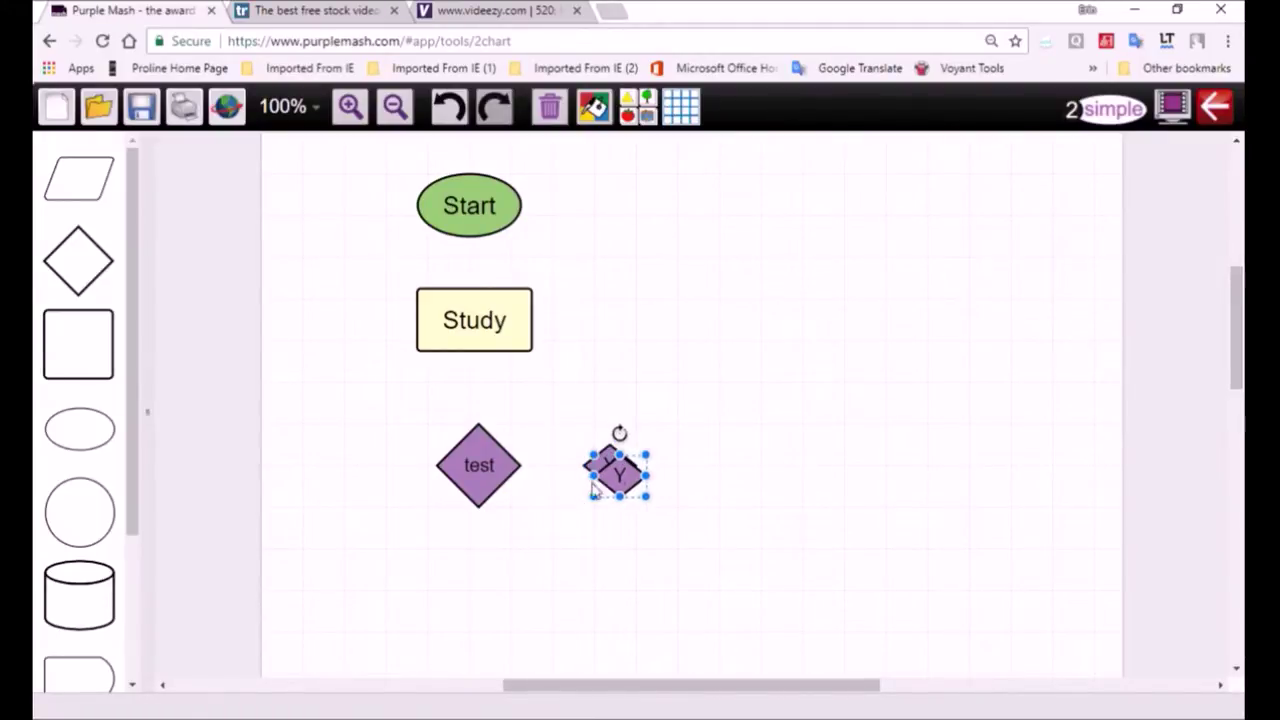
pyautogui.doubleClick(648, 497)
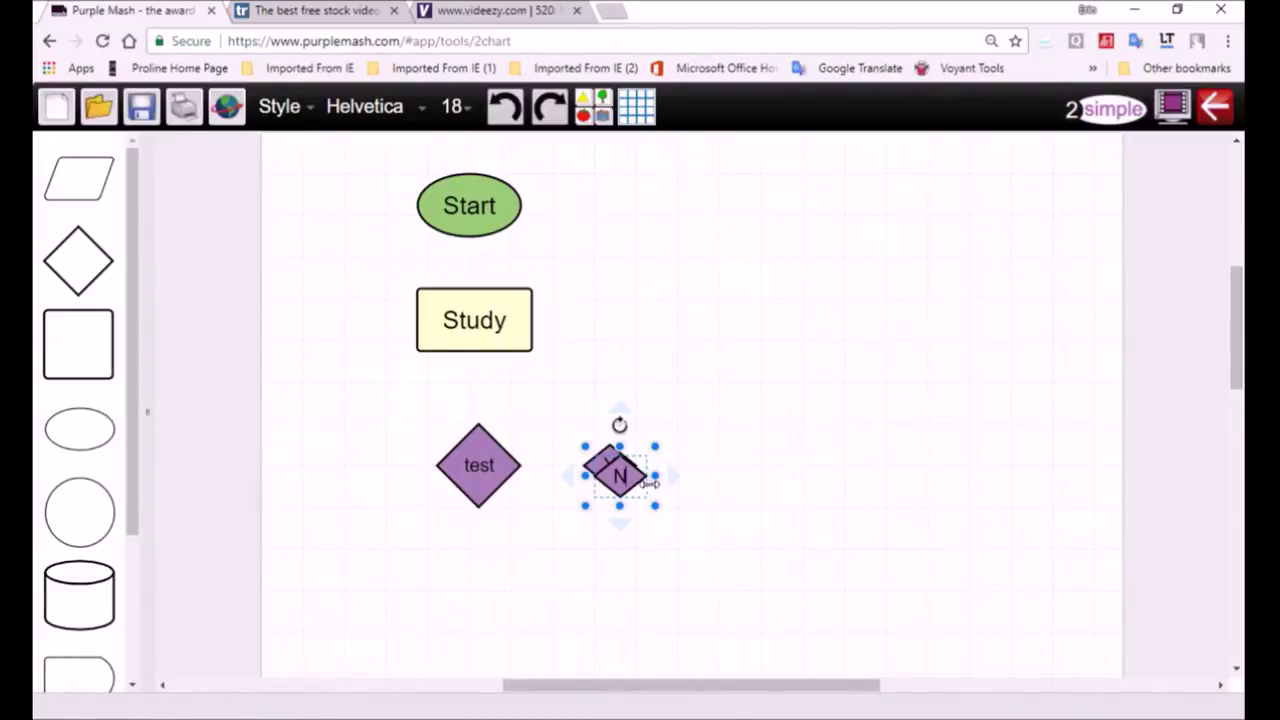
pyautogui.click(643, 543)
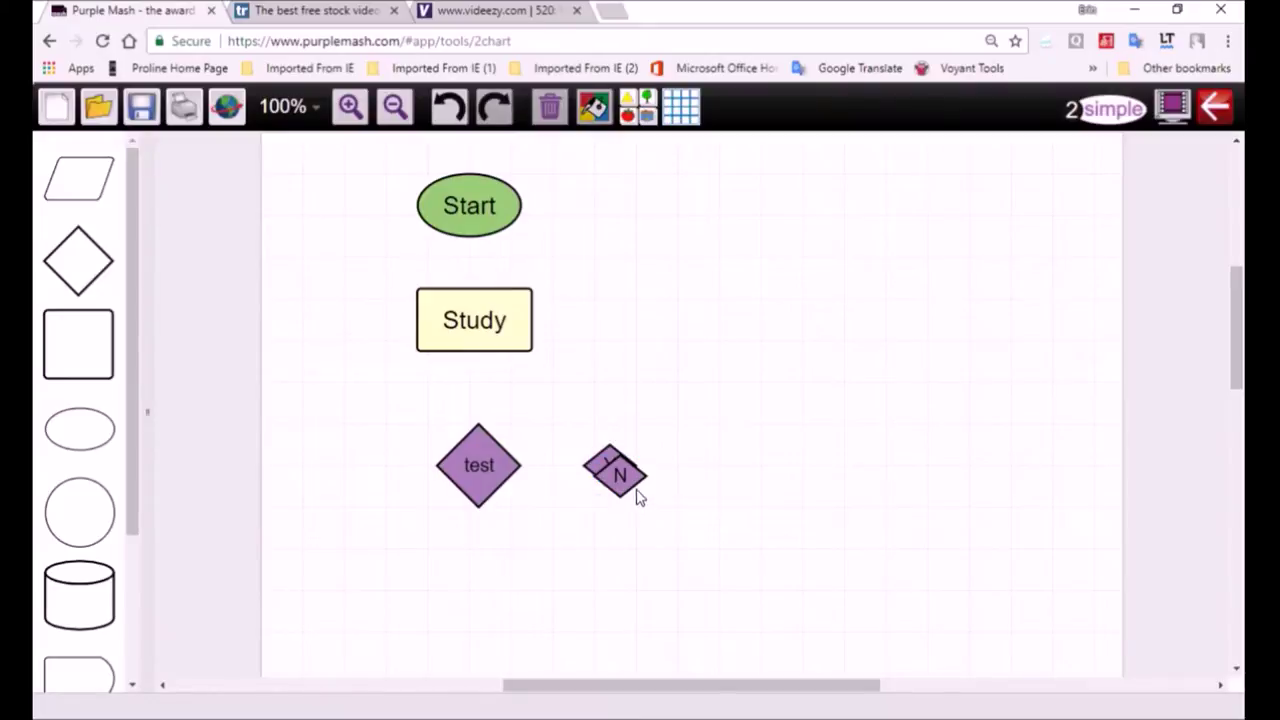
pyautogui.moveTo(621, 474); pyautogui.dragTo(415, 572)
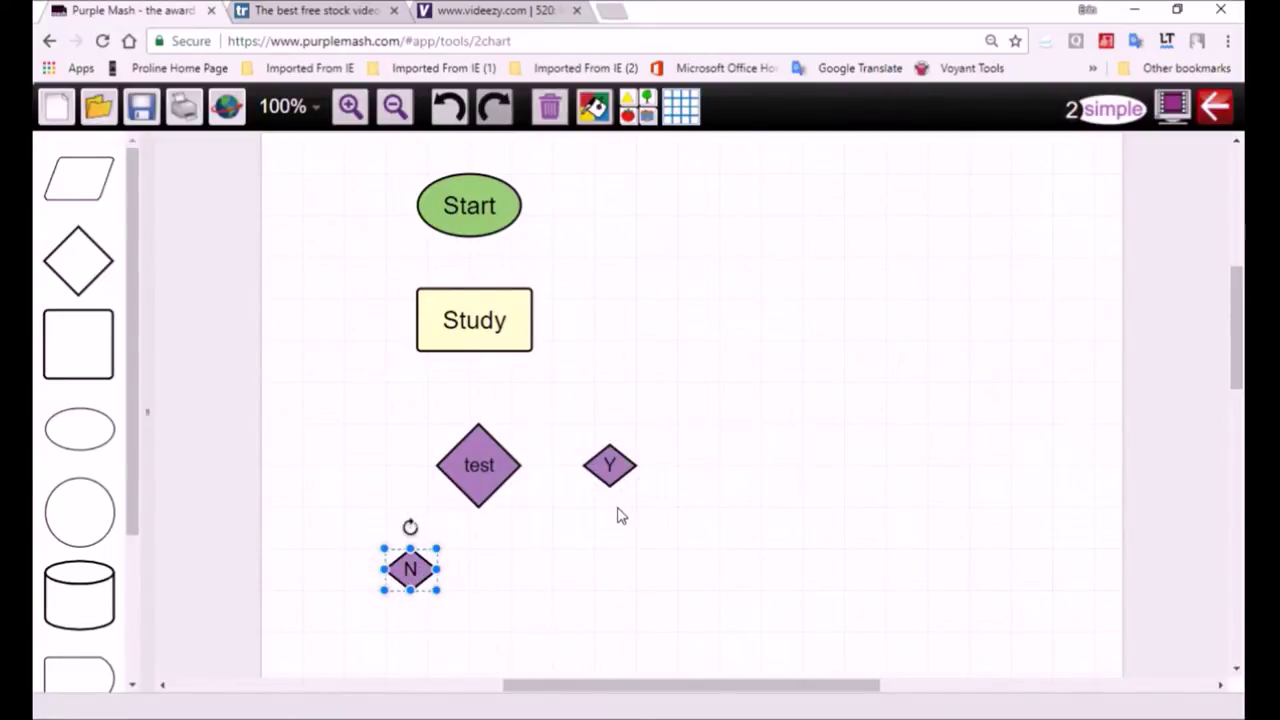
# Step: Line up N, test and Y in a row below Study, and copy Study to the right of Y
pyautogui.click(514, 346)
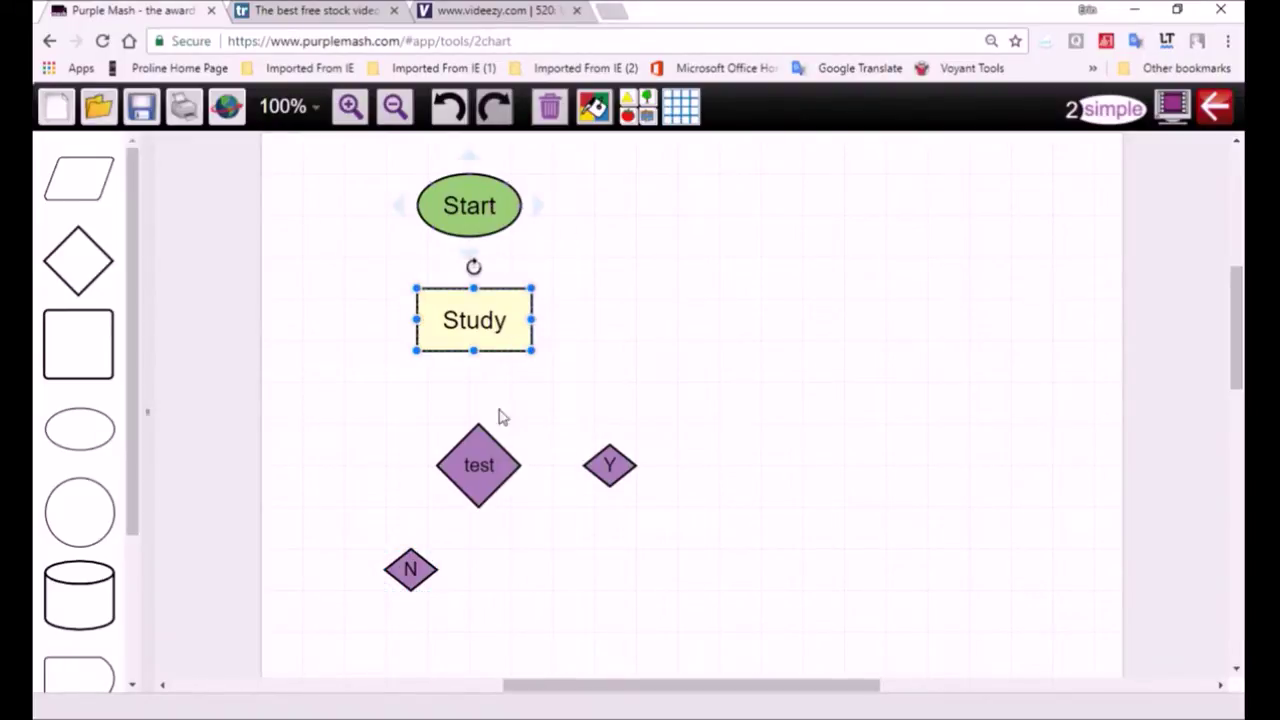
pyautogui.moveTo(480, 451); pyautogui.dragTo(470, 428)
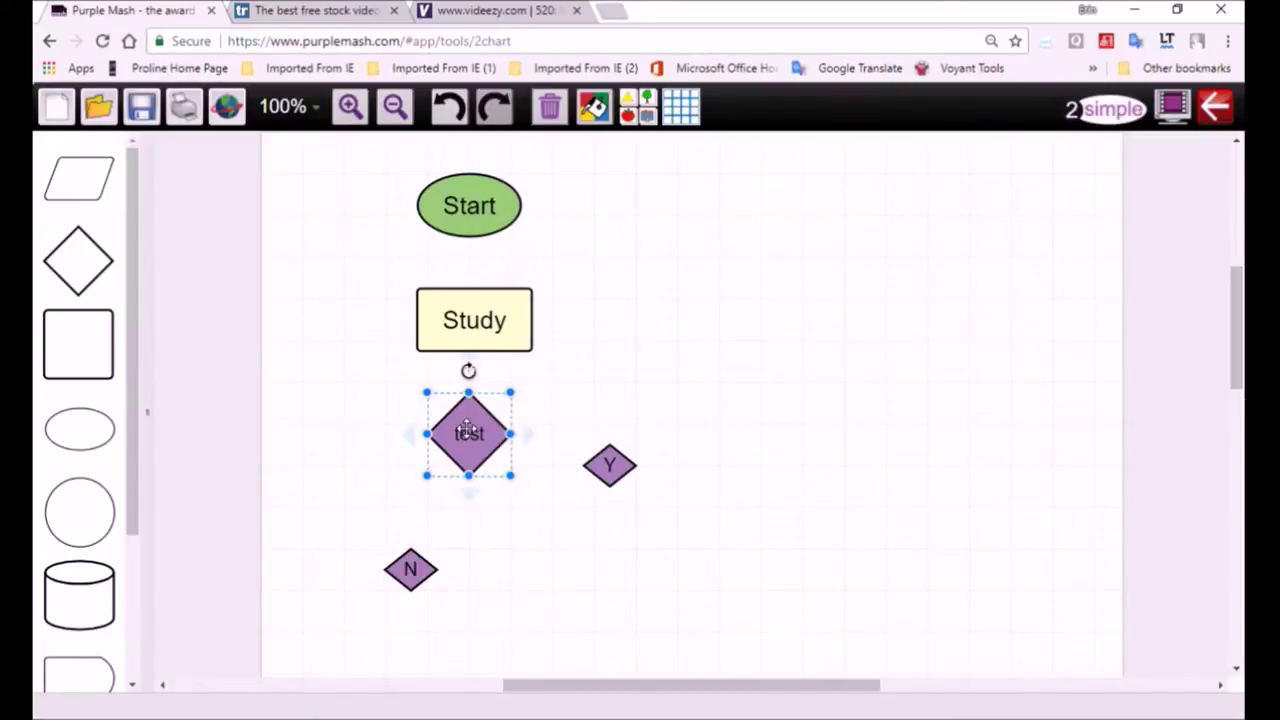
pyautogui.moveTo(410, 569); pyautogui.dragTo(348, 421)
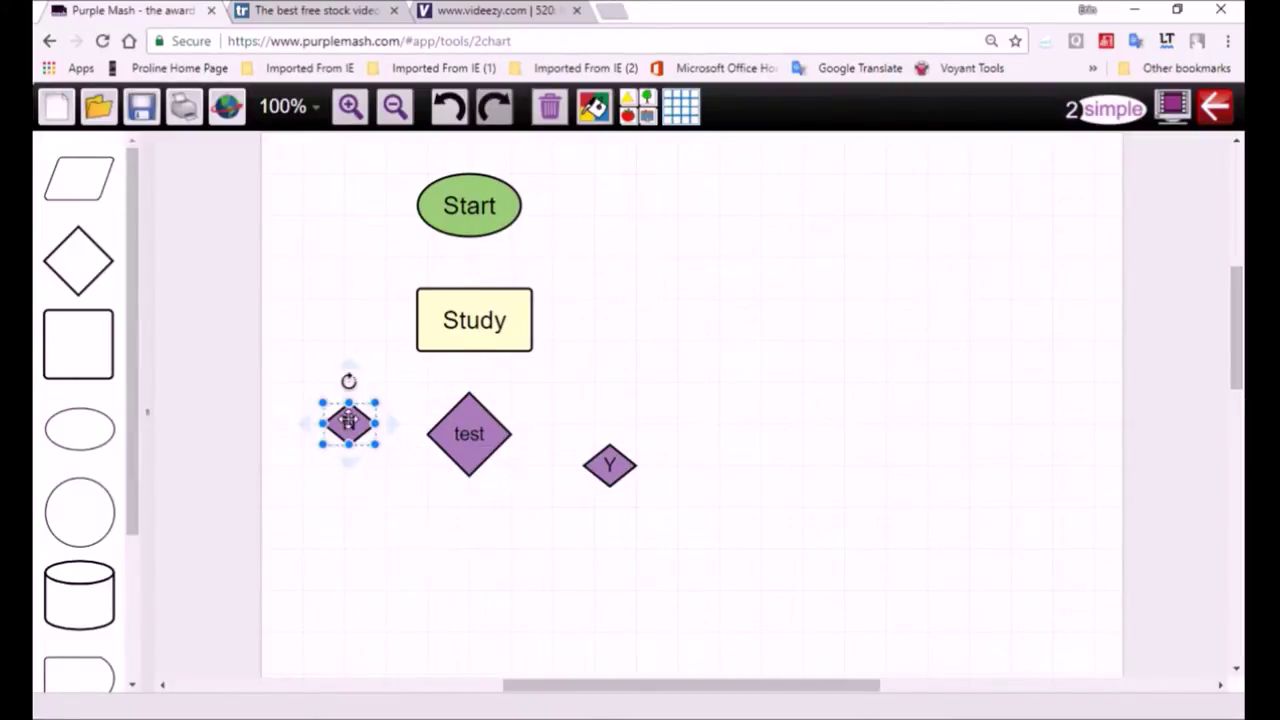
pyautogui.moveTo(609, 462); pyautogui.dragTo(605, 432)
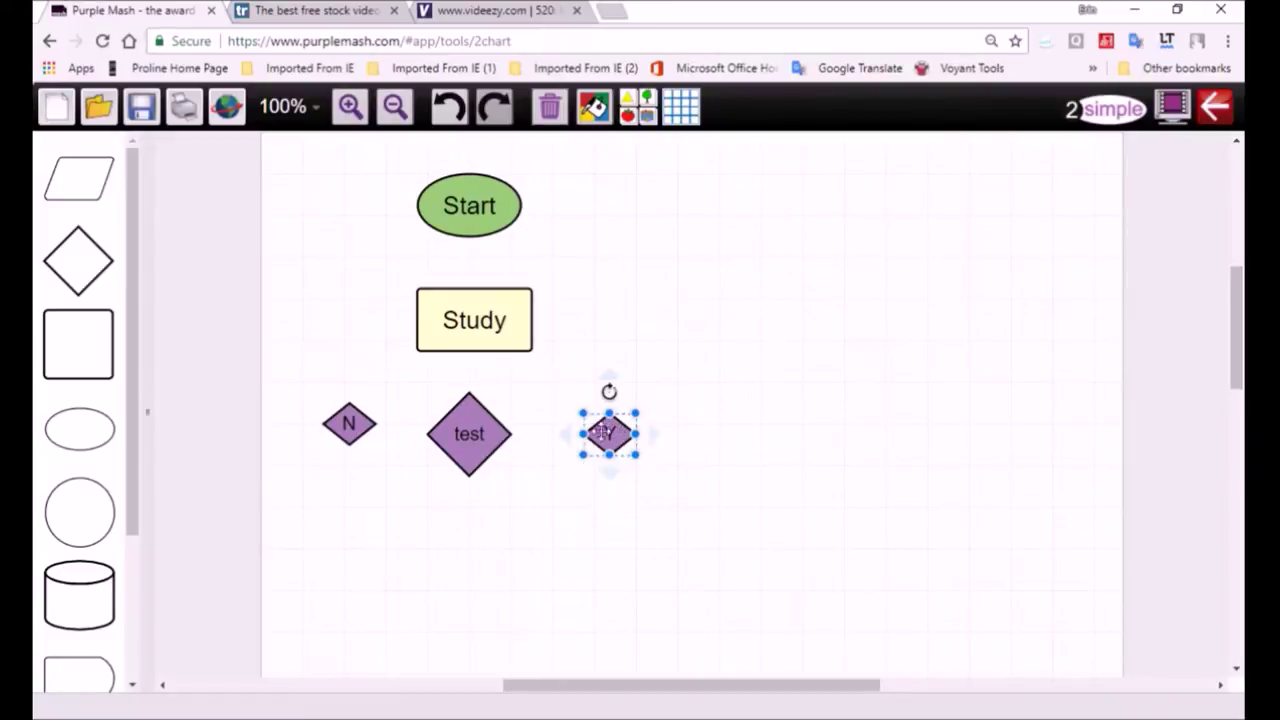
pyautogui.moveTo(348, 423); pyautogui.dragTo(349, 433)
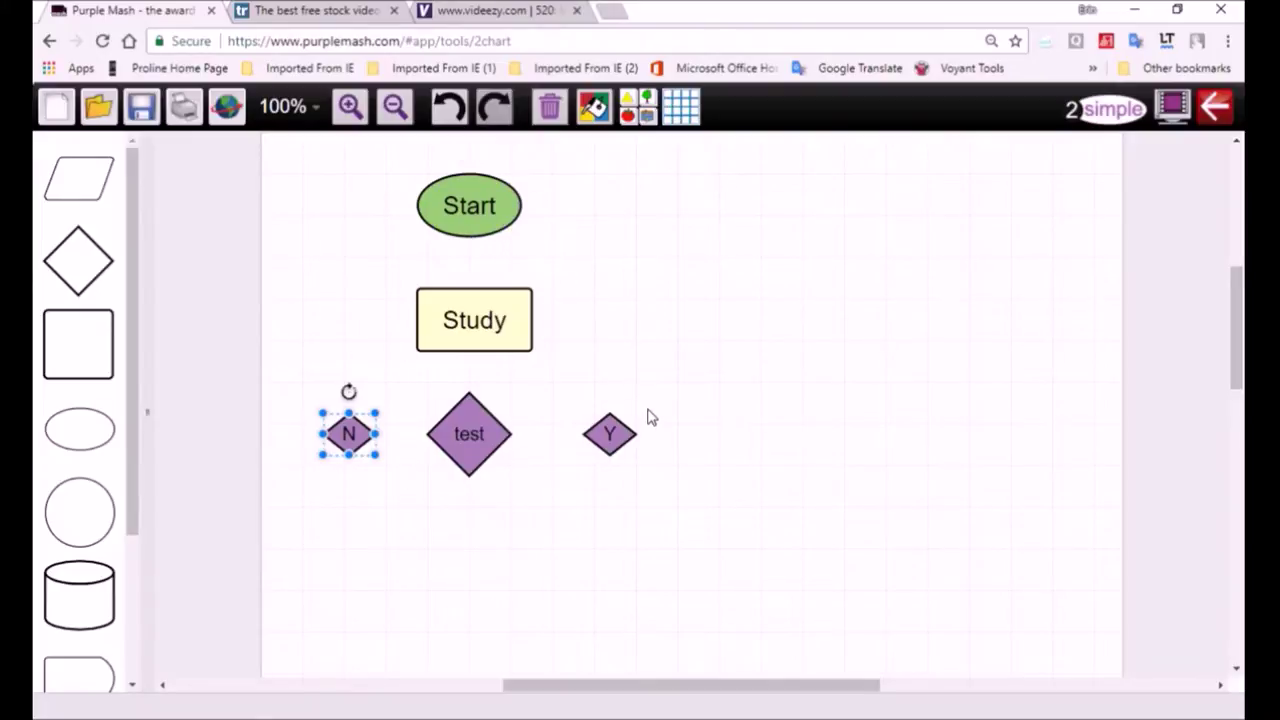
pyautogui.click(441, 338)
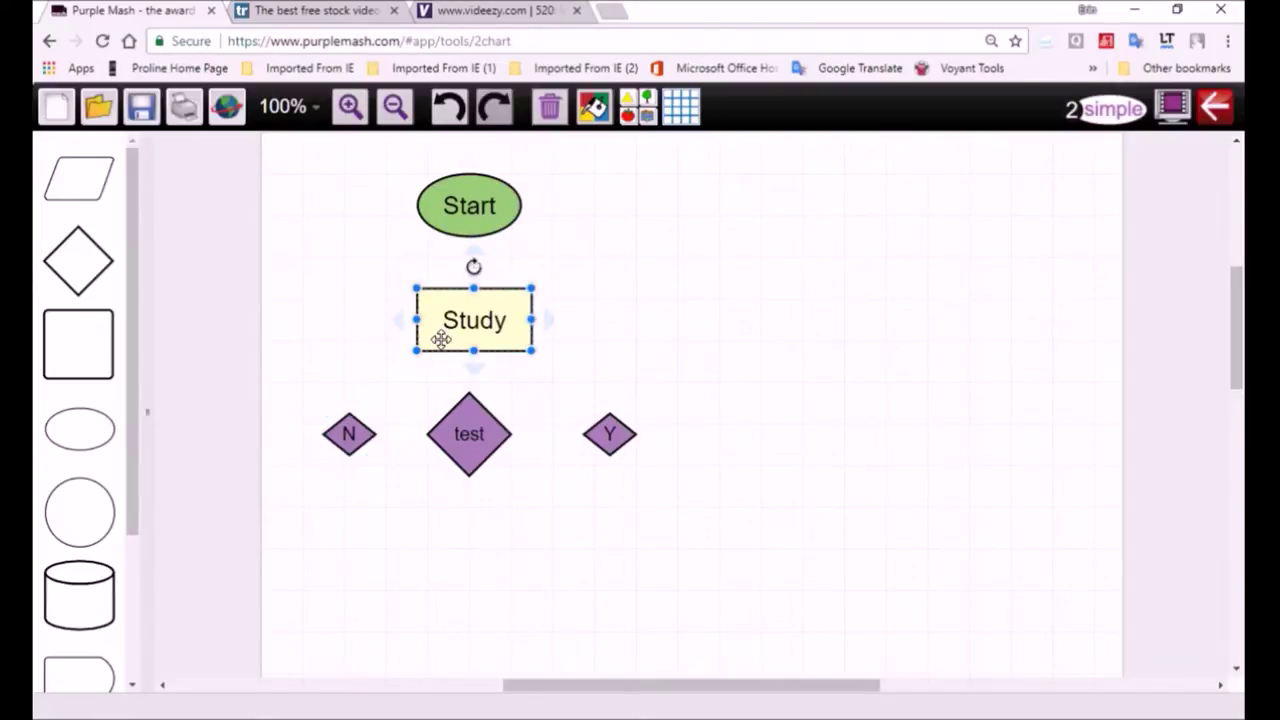
pyautogui.moveTo(441, 338); pyautogui.dragTo(814, 451)
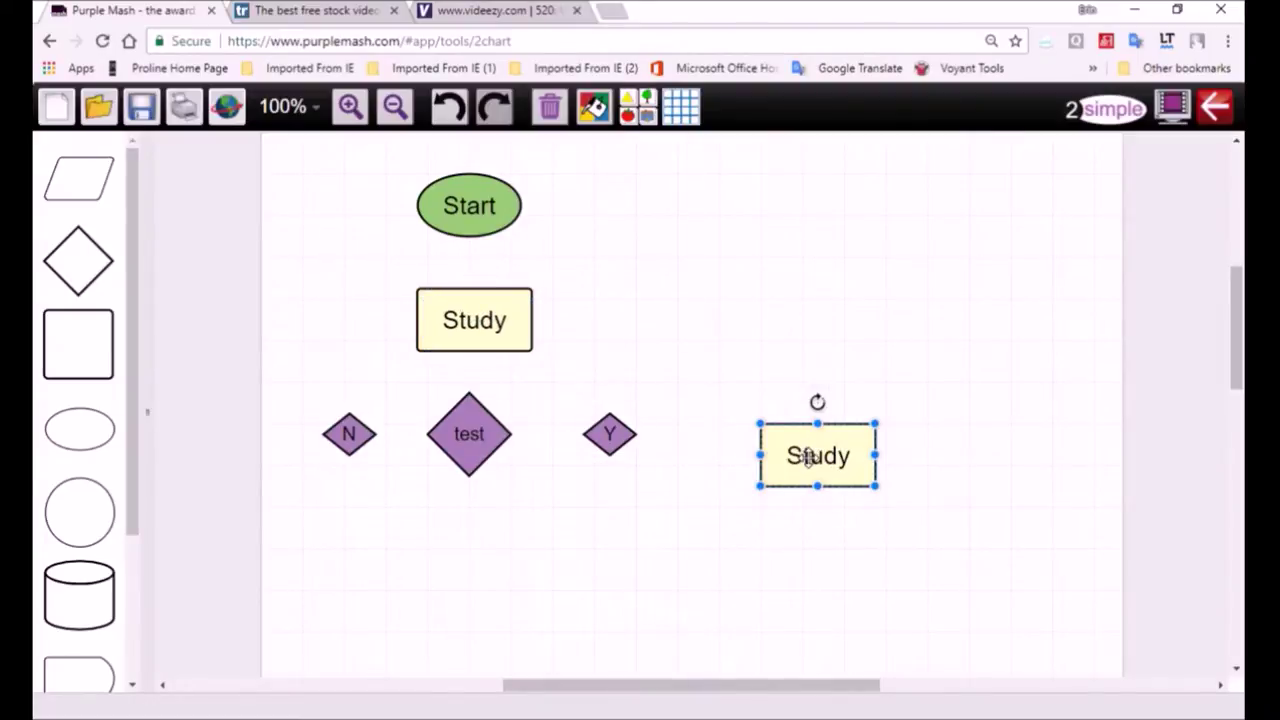
# Step: Relabel the copied box 'Different topic' and enlarge it to fit the text
pyautogui.doubleClick(811, 457)
pyautogui.write('Dif')
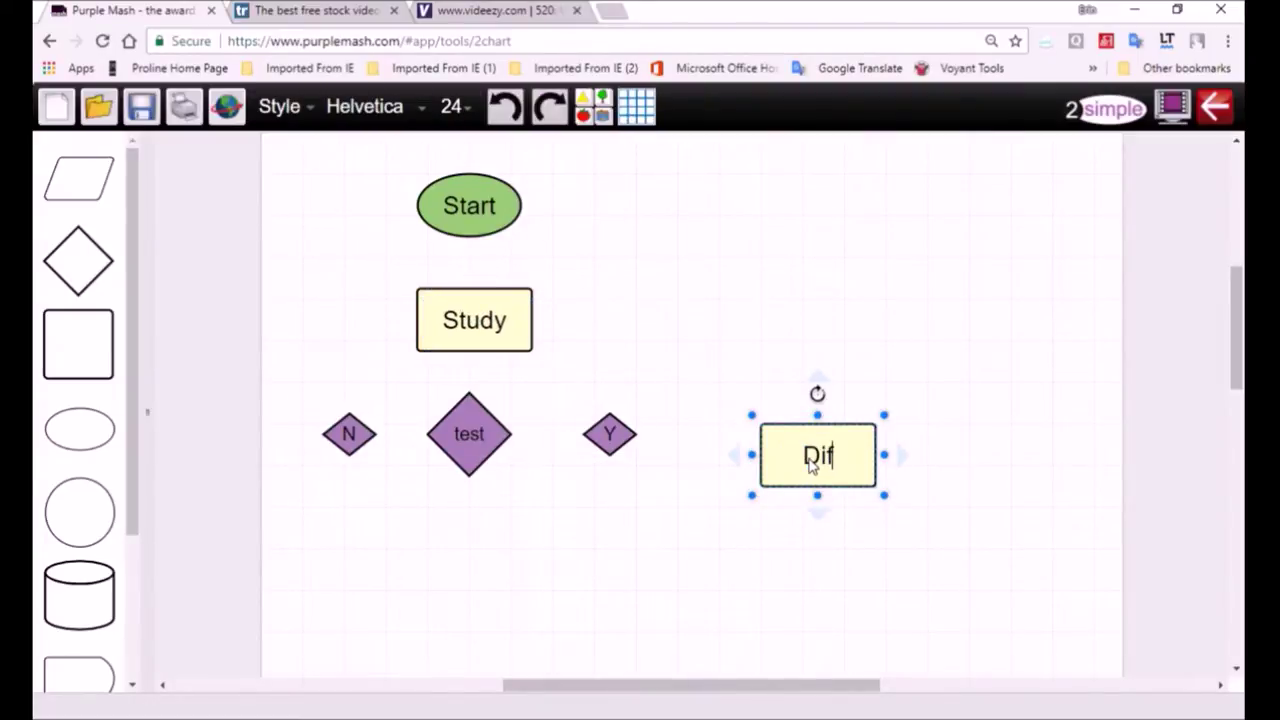
pyautogui.write('ferent topic')
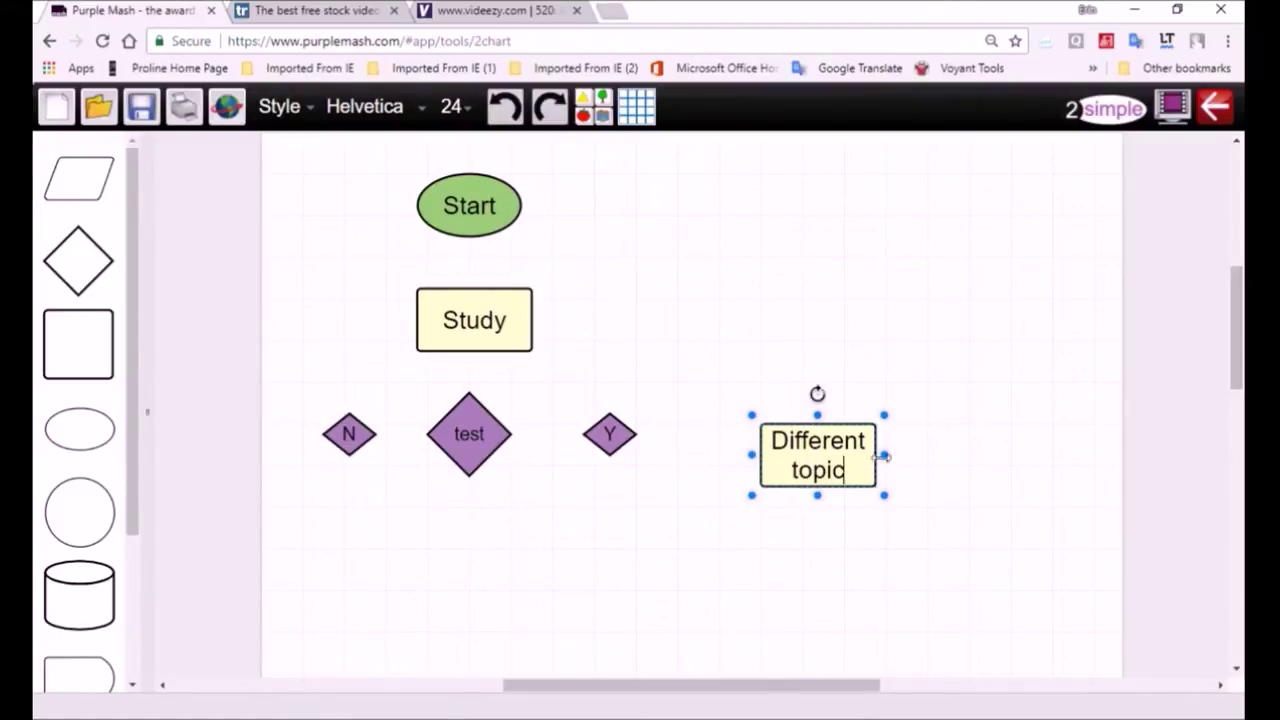
pyautogui.moveTo(886, 497); pyautogui.dragTo(910, 525)
pyautogui.click(614, 494)
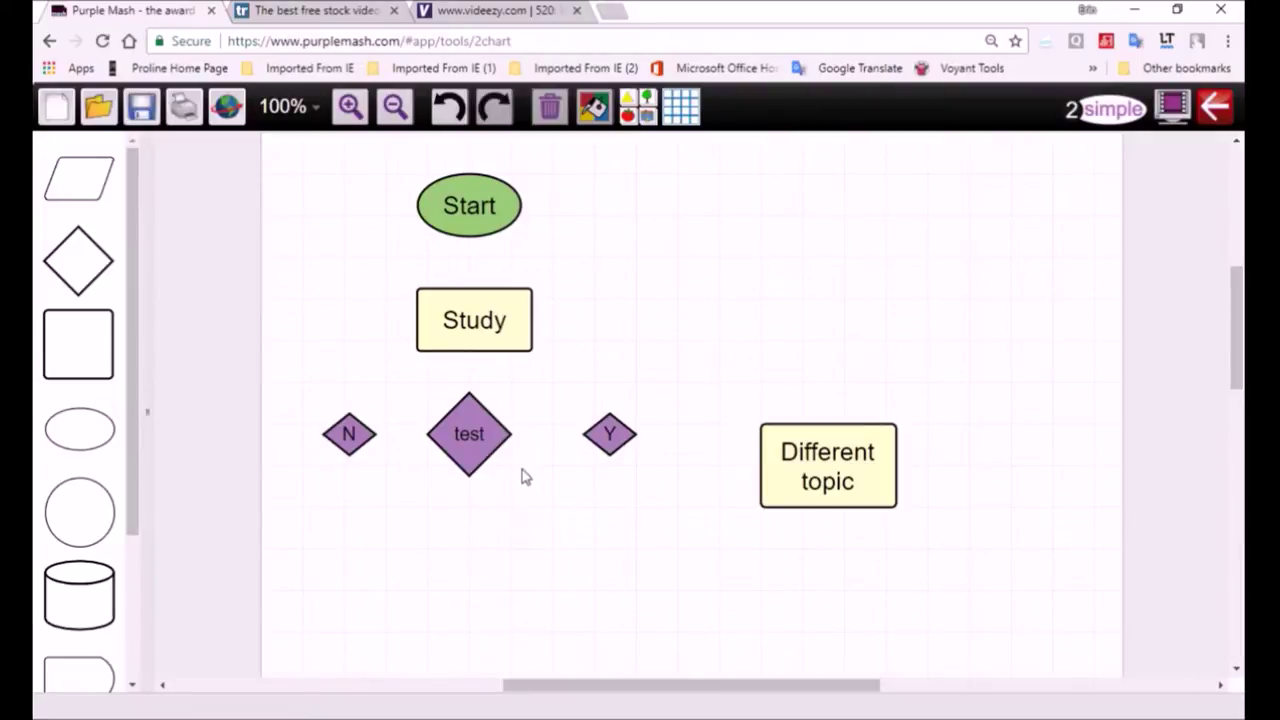
# Step: Copy the green Start oval to the left of Study
pyautogui.click(453, 205)
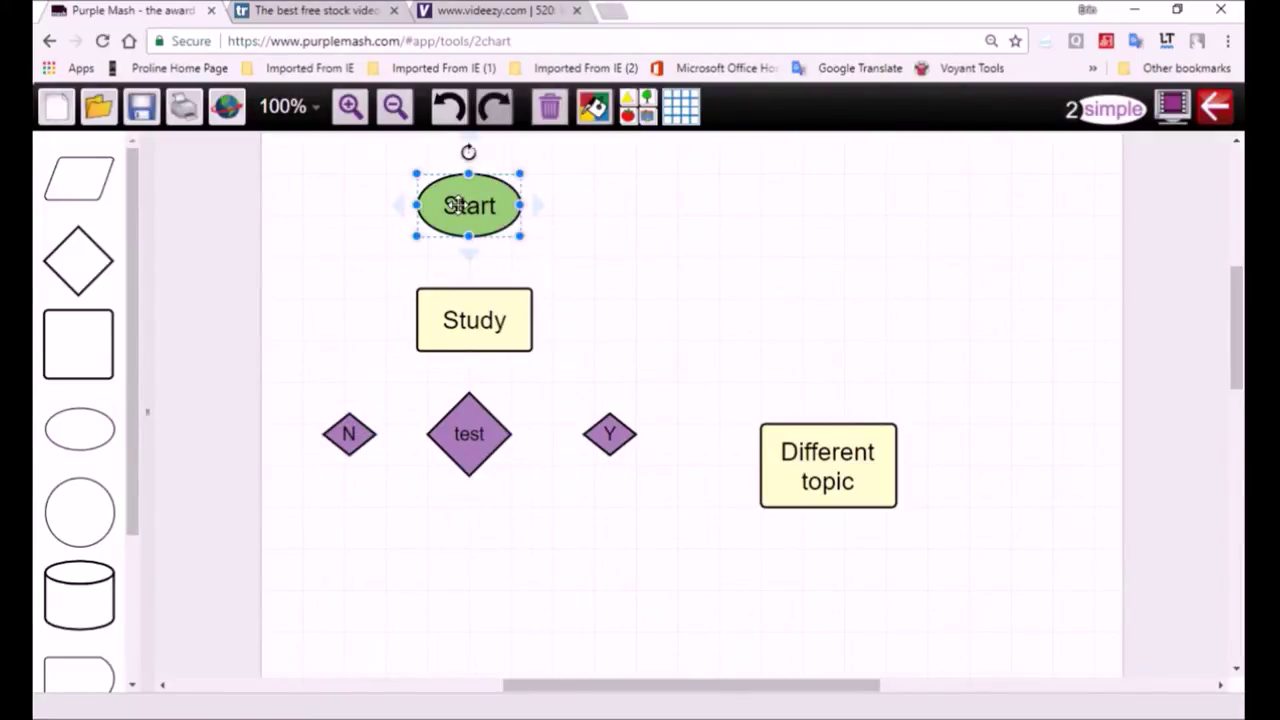
pyautogui.moveTo(453, 205); pyautogui.dragTo(326, 309)
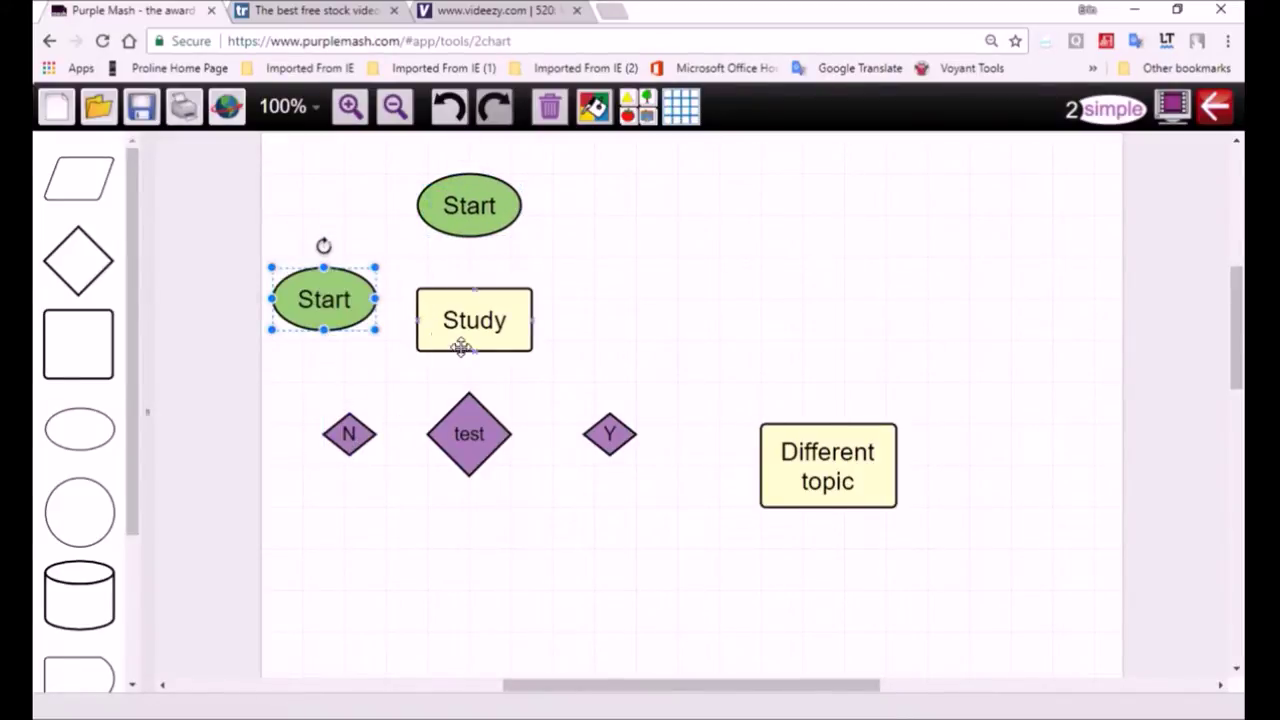
pyautogui.click(470, 208)
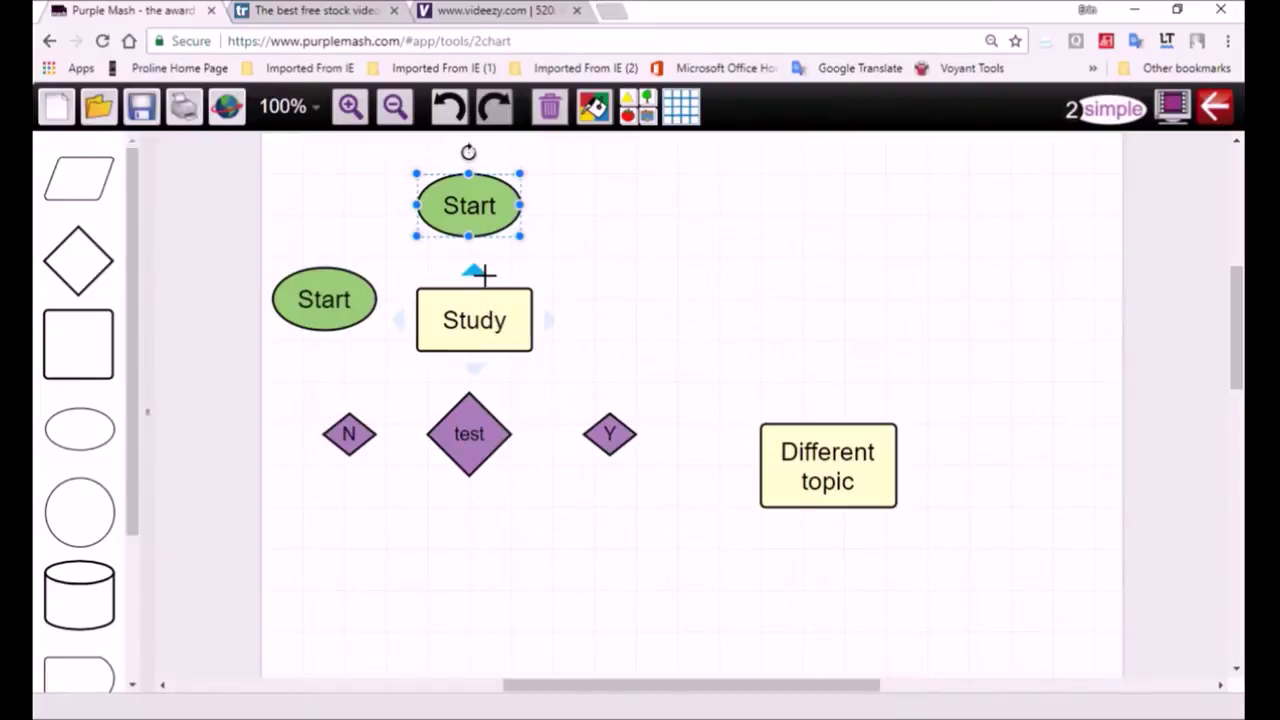
# Step: Connect Start to Study and Study to the test diamond with arrows, then shift test down-right
pyautogui.moveTo(469, 251); pyautogui.dragTo(466, 291)
pyautogui.moveTo(474, 366); pyautogui.dragTo(470, 405)
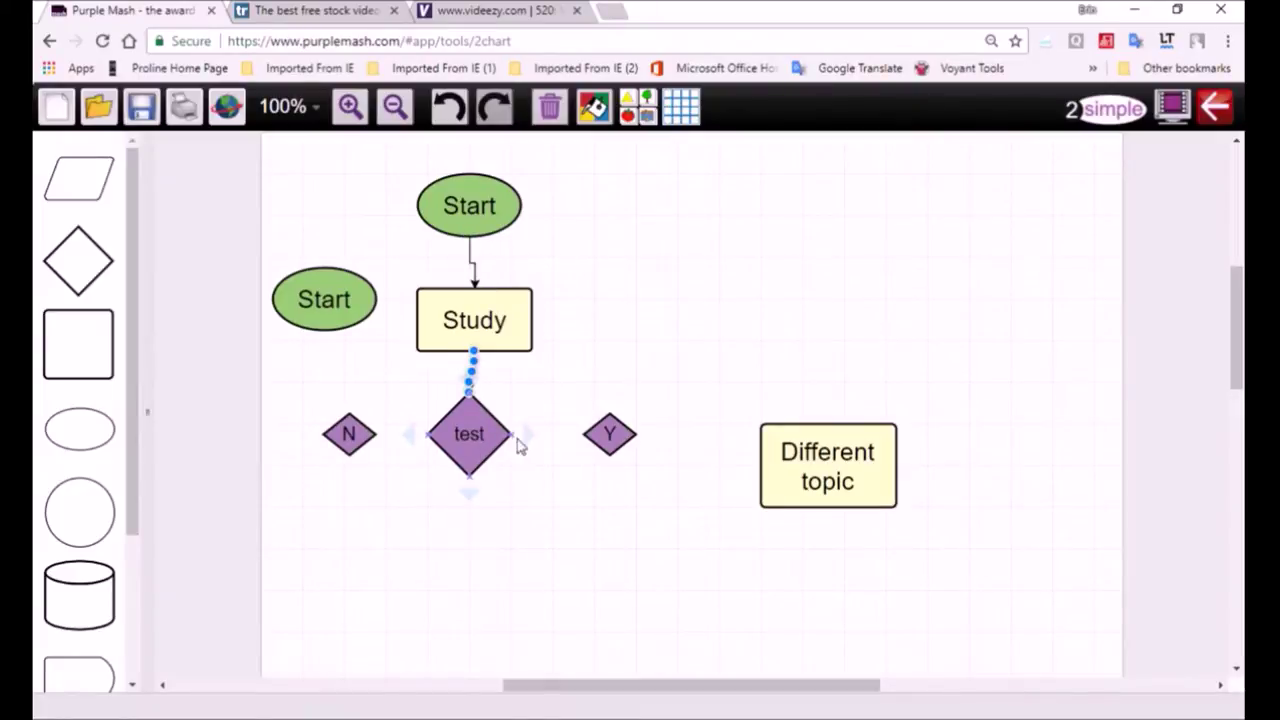
pyautogui.click(537, 414)
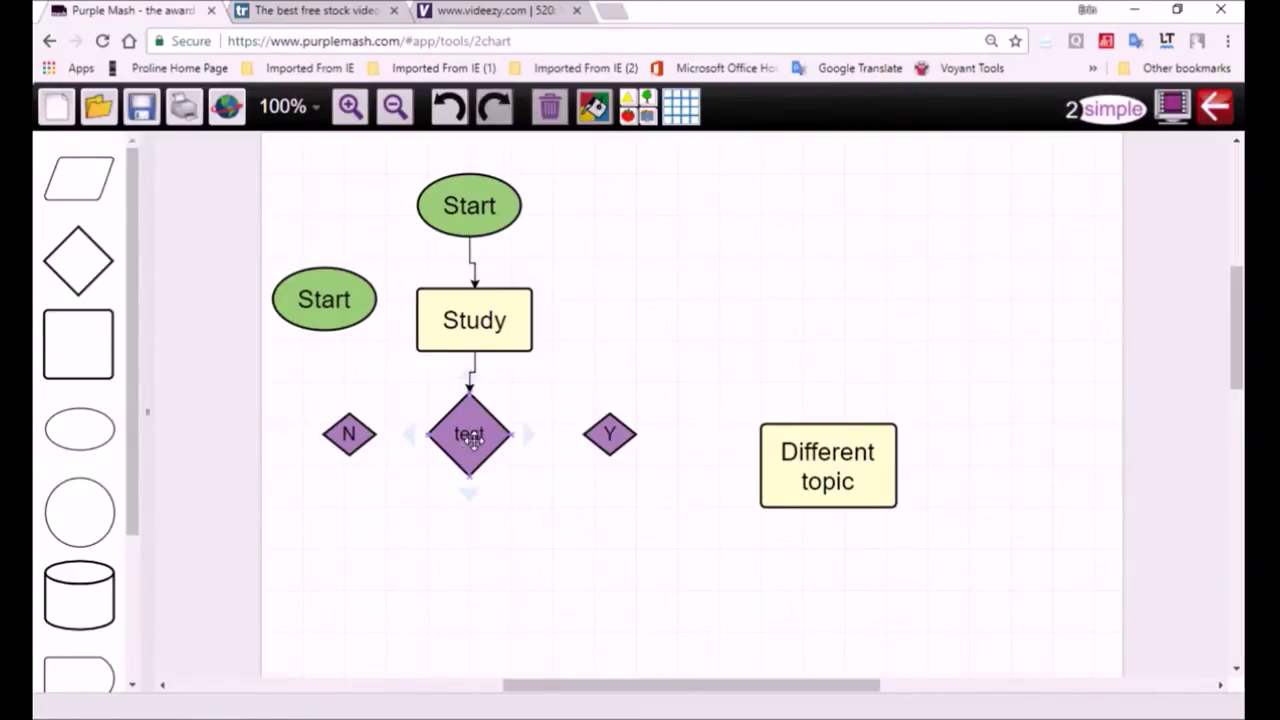
pyautogui.moveTo(468, 450); pyautogui.dragTo(546, 486)
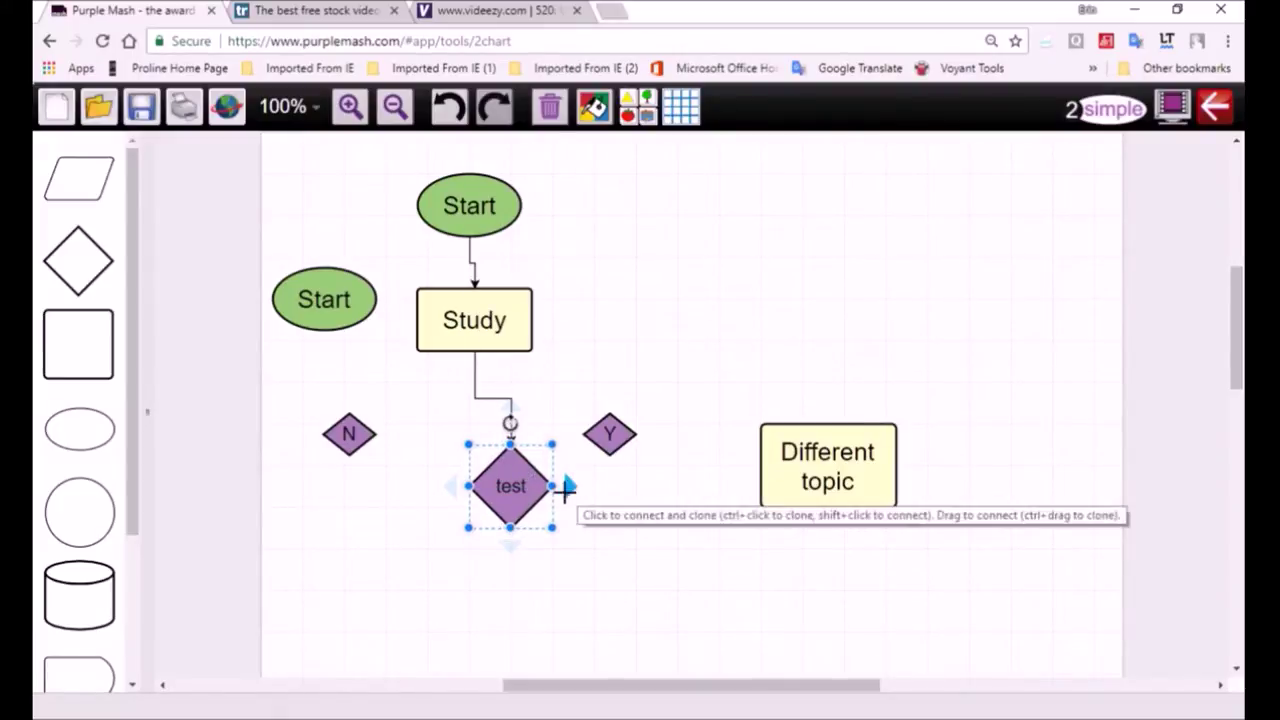
# Step: Link test to Y, Y to Different topic, and test's left point to N
pyautogui.moveTo(576, 486); pyautogui.dragTo(580, 434)
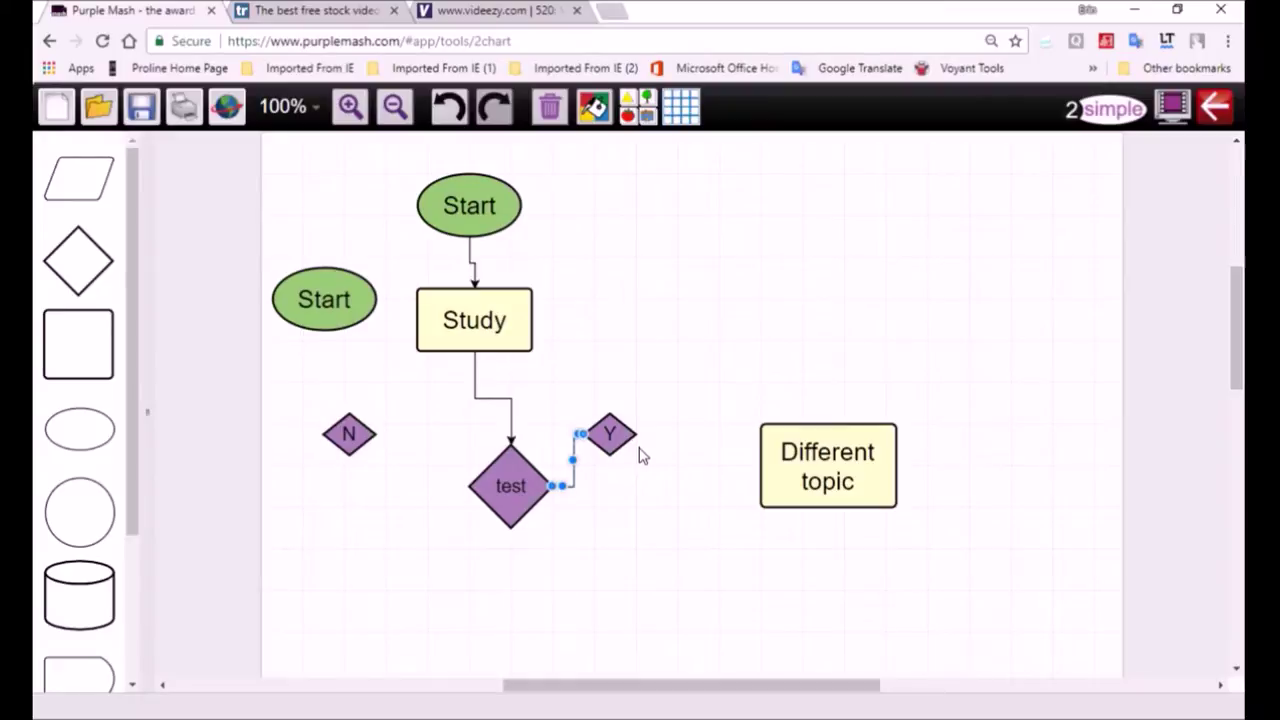
pyautogui.moveTo(648, 434); pyautogui.dragTo(760, 465)
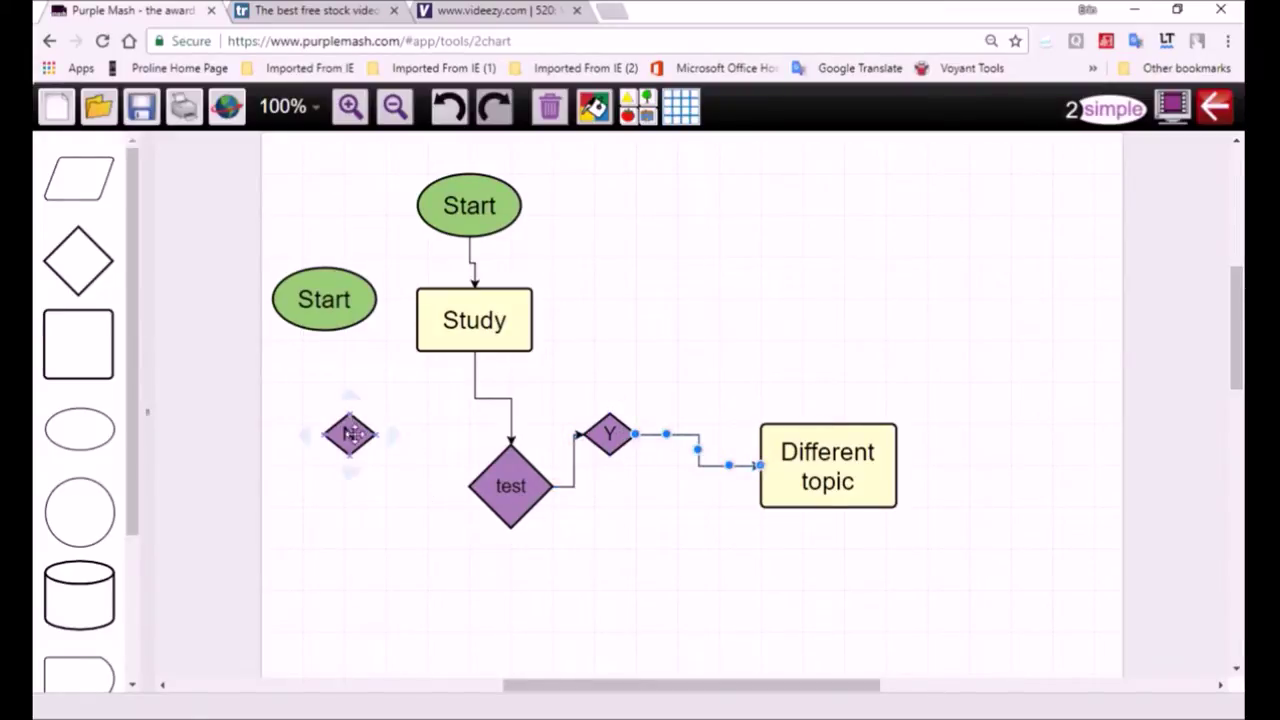
pyautogui.click(492, 493)
pyautogui.moveTo(449, 488); pyautogui.dragTo(338, 325)
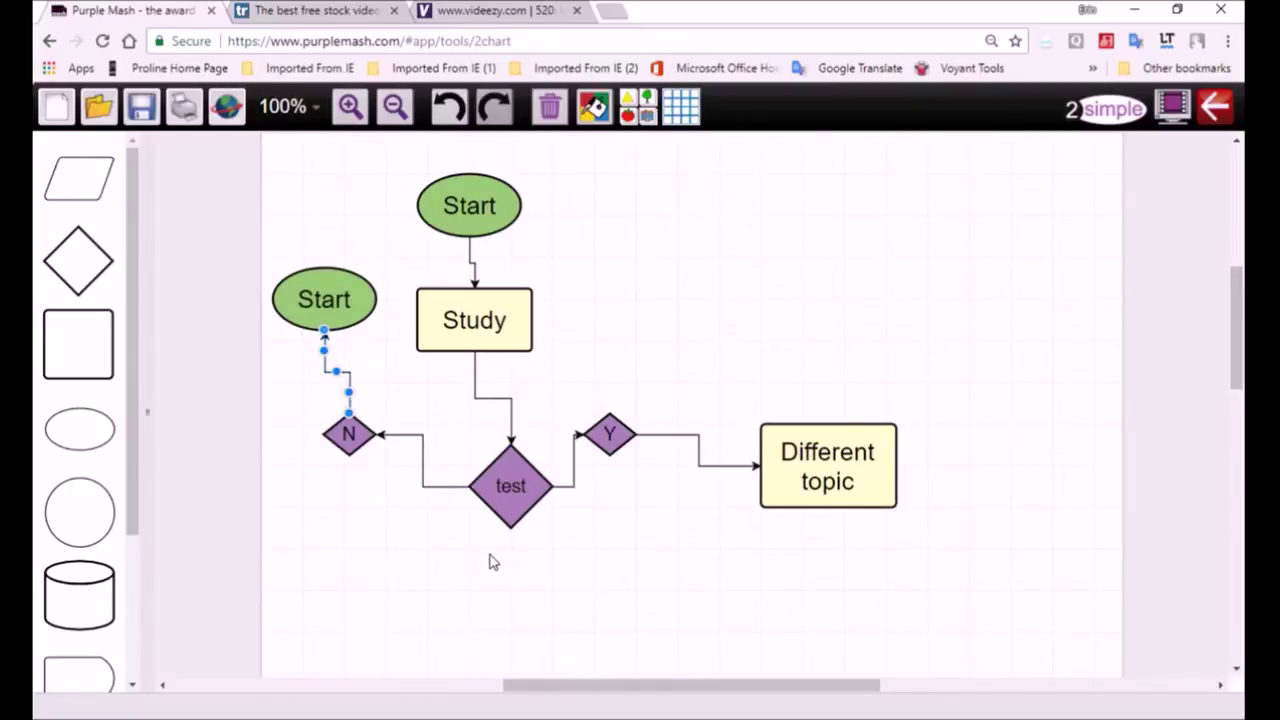
# Step: Enlarge the test diamond and set its label to font size 24
pyautogui.click(505, 500)
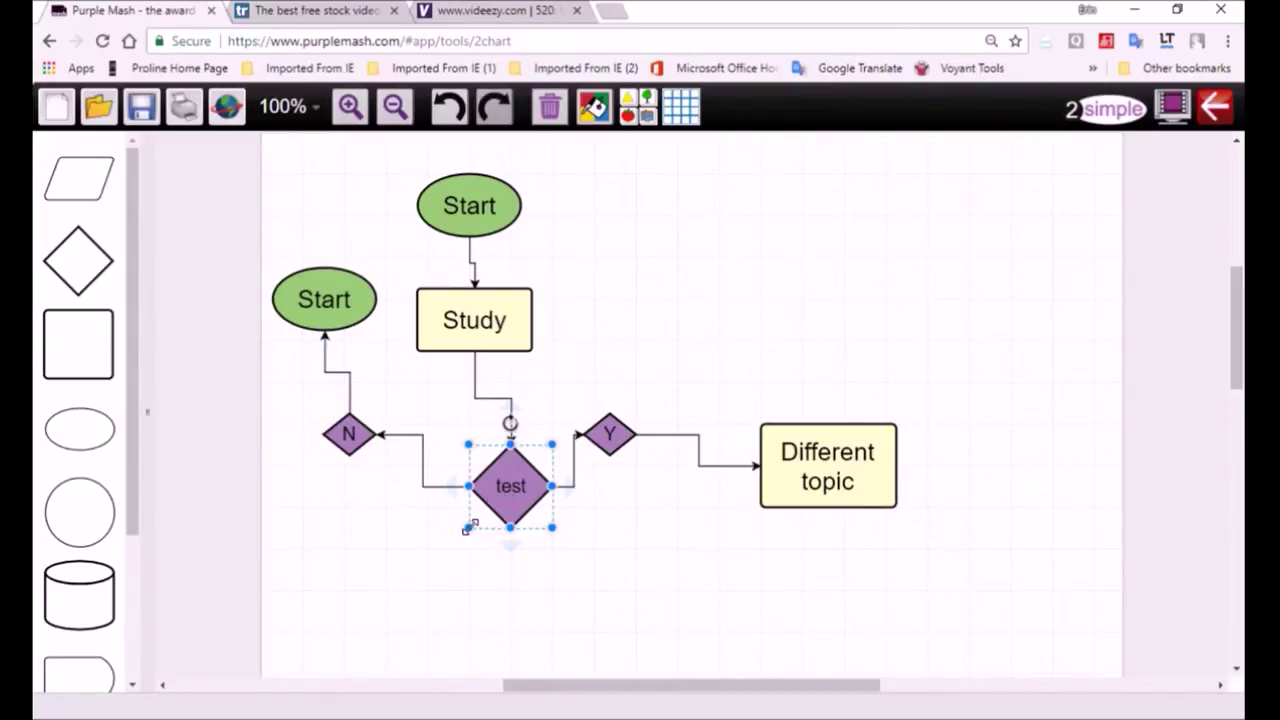
pyautogui.moveTo(468, 528); pyautogui.dragTo(459, 538)
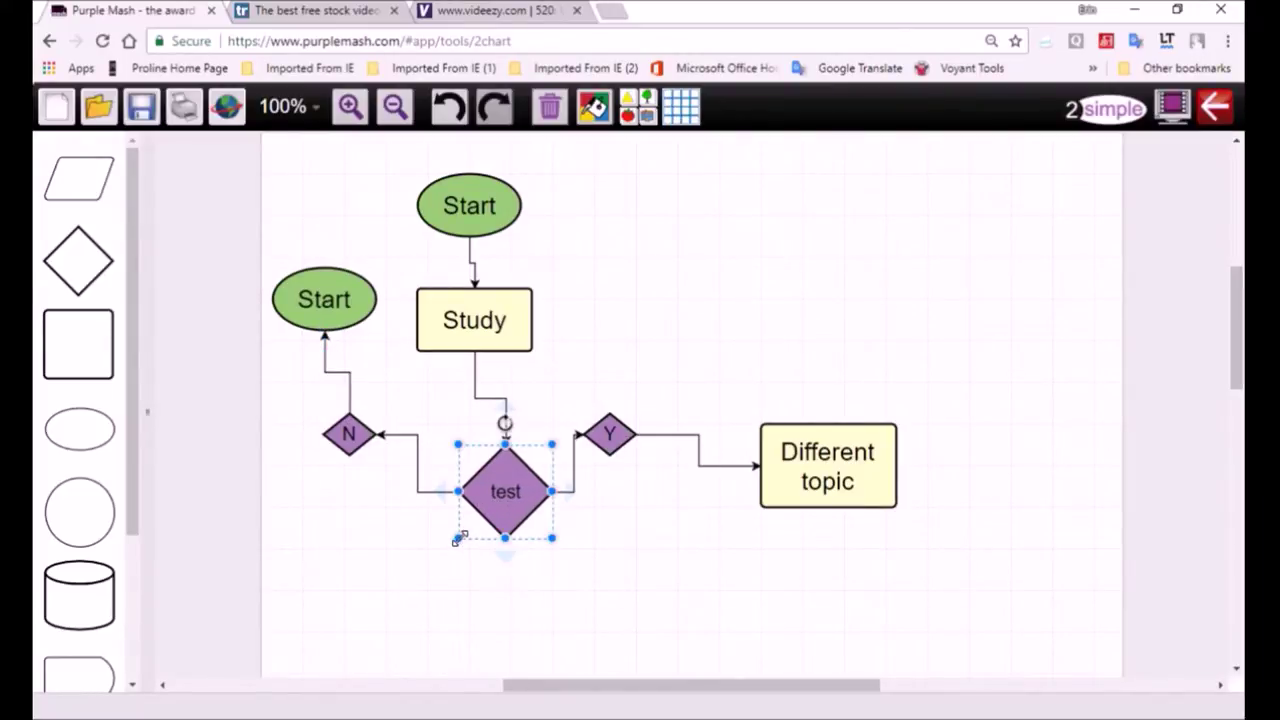
pyautogui.doubleClick(507, 497)
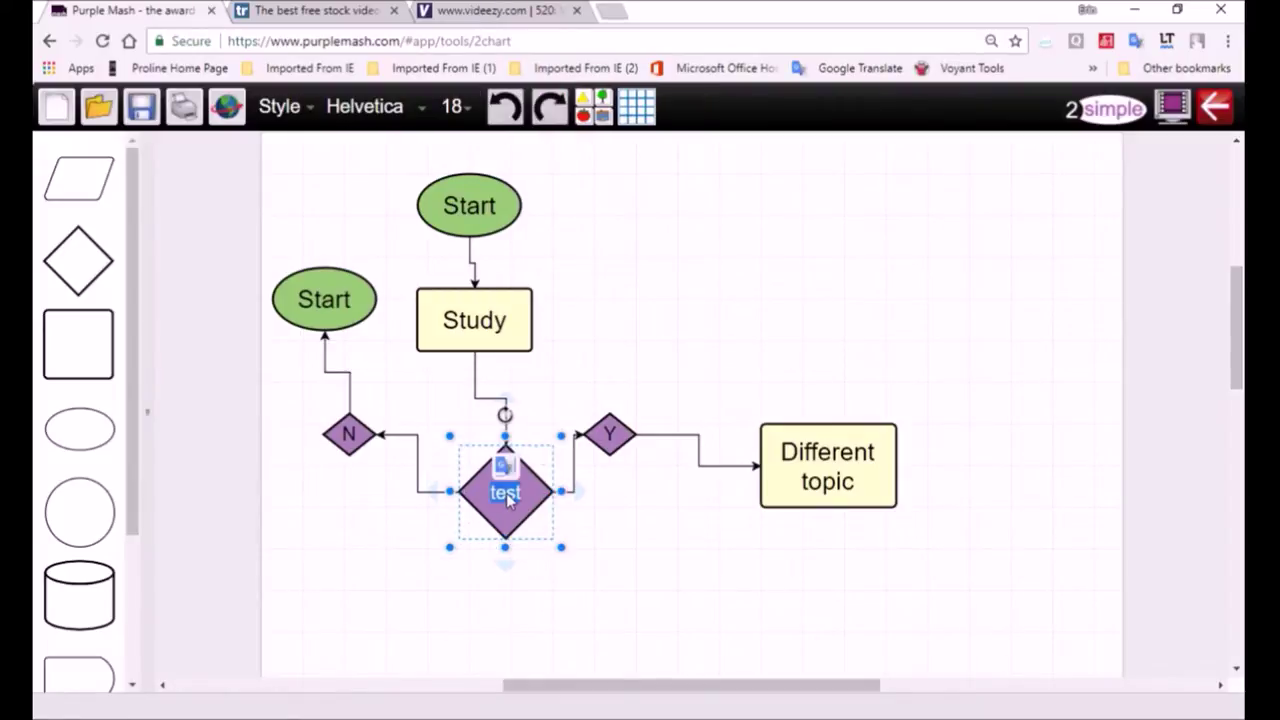
pyautogui.click(465, 108)
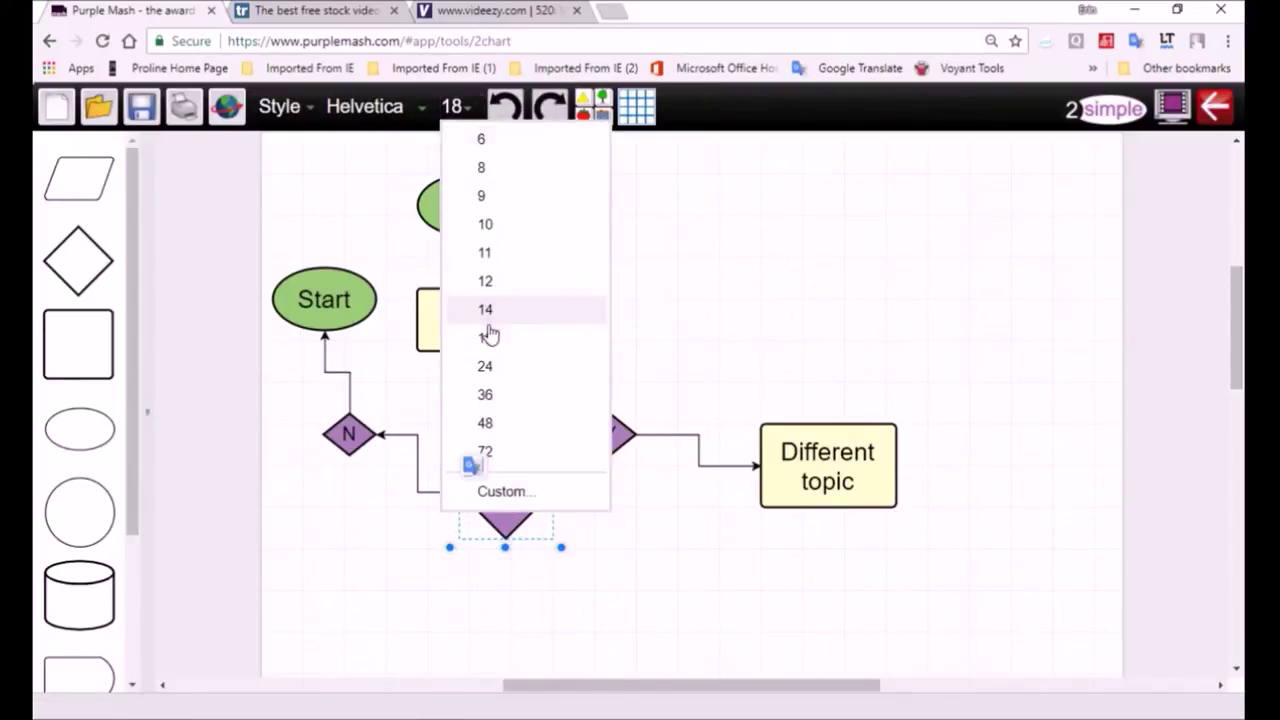
pyautogui.click(484, 368)
pyautogui.click(595, 347)
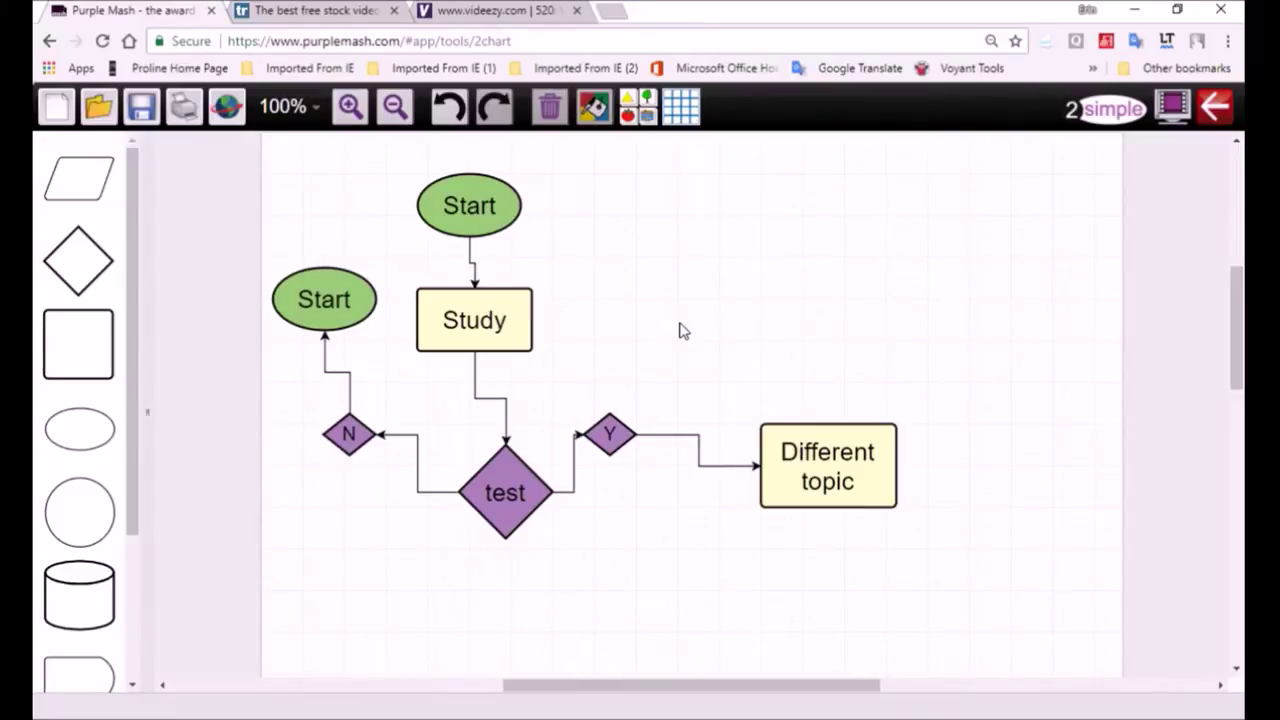
# Step: Move the Y diamond down so it lines up with its connectors
pyautogui.click(612, 436)
pyautogui.moveTo(618, 438); pyautogui.dragTo(670, 456)
pyautogui.click(644, 477)
pyautogui.click(727, 364)
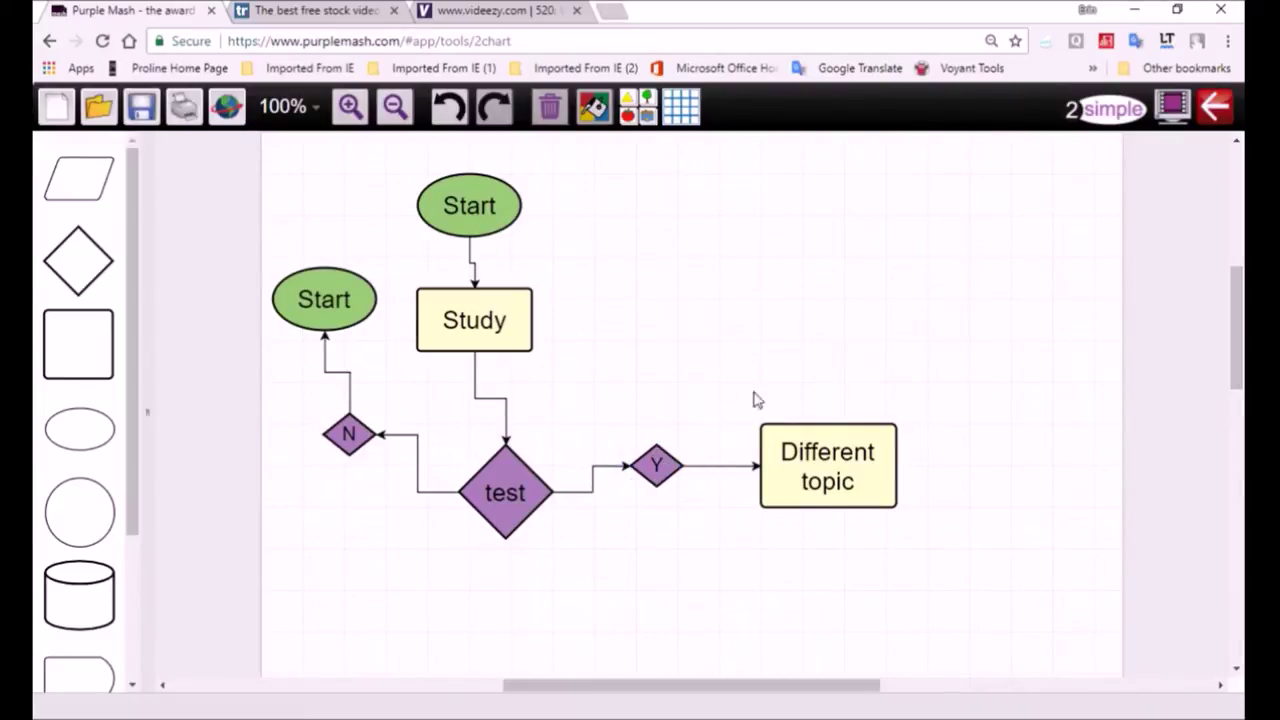
pyautogui.moveTo(563, 700)
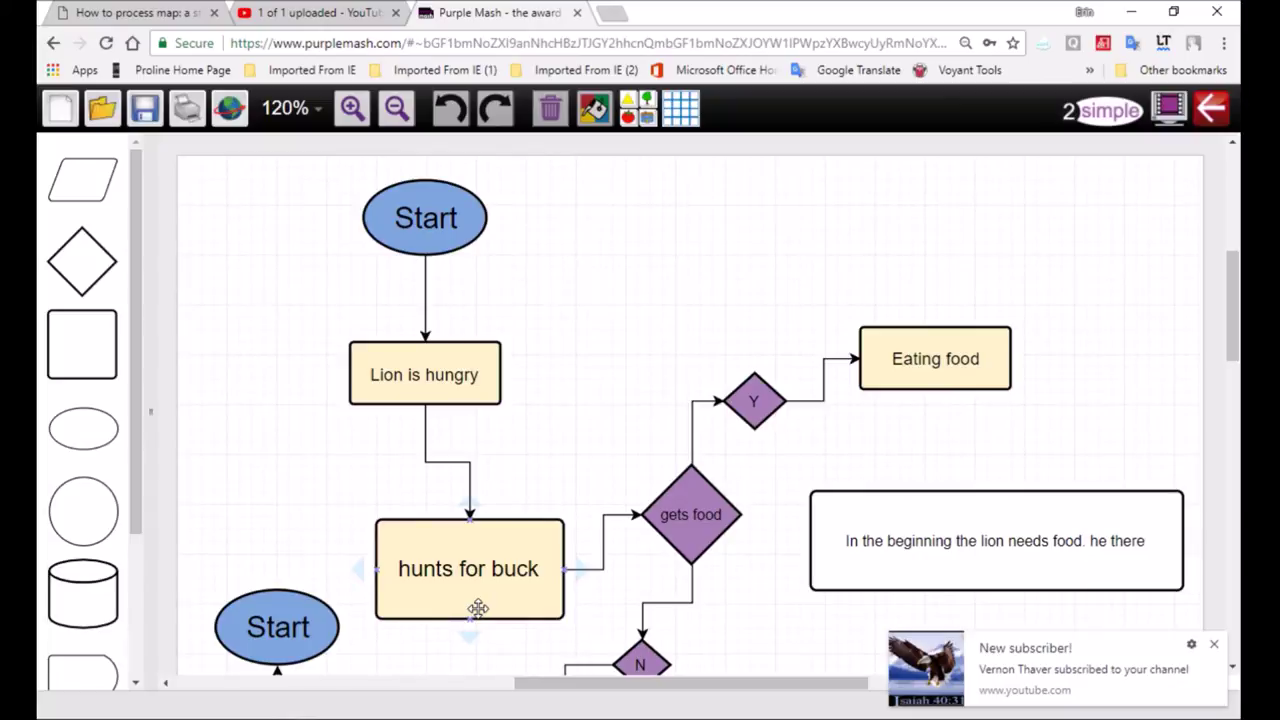
pyautogui.moveTo(800, 686); pyautogui.dragTo(834, 687)
pyautogui.moveTo(1236, 316); pyautogui.dragTo(1237, 341)
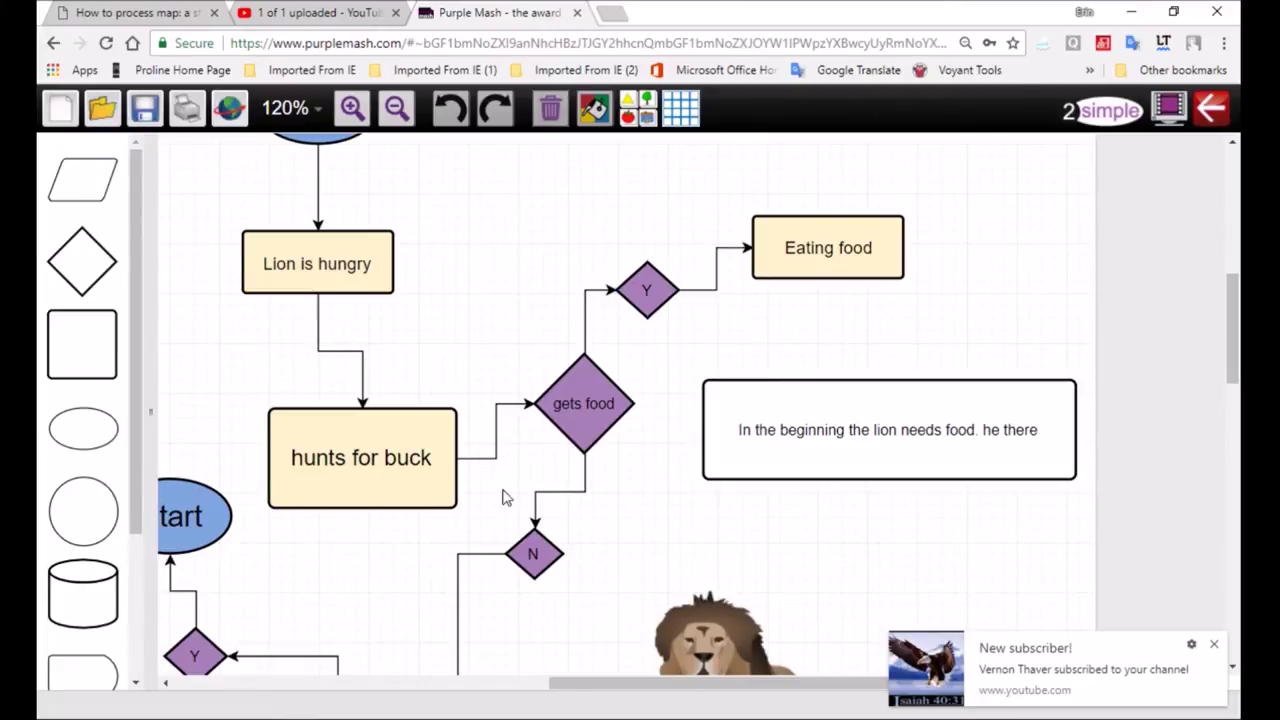
pyautogui.click(588, 395)
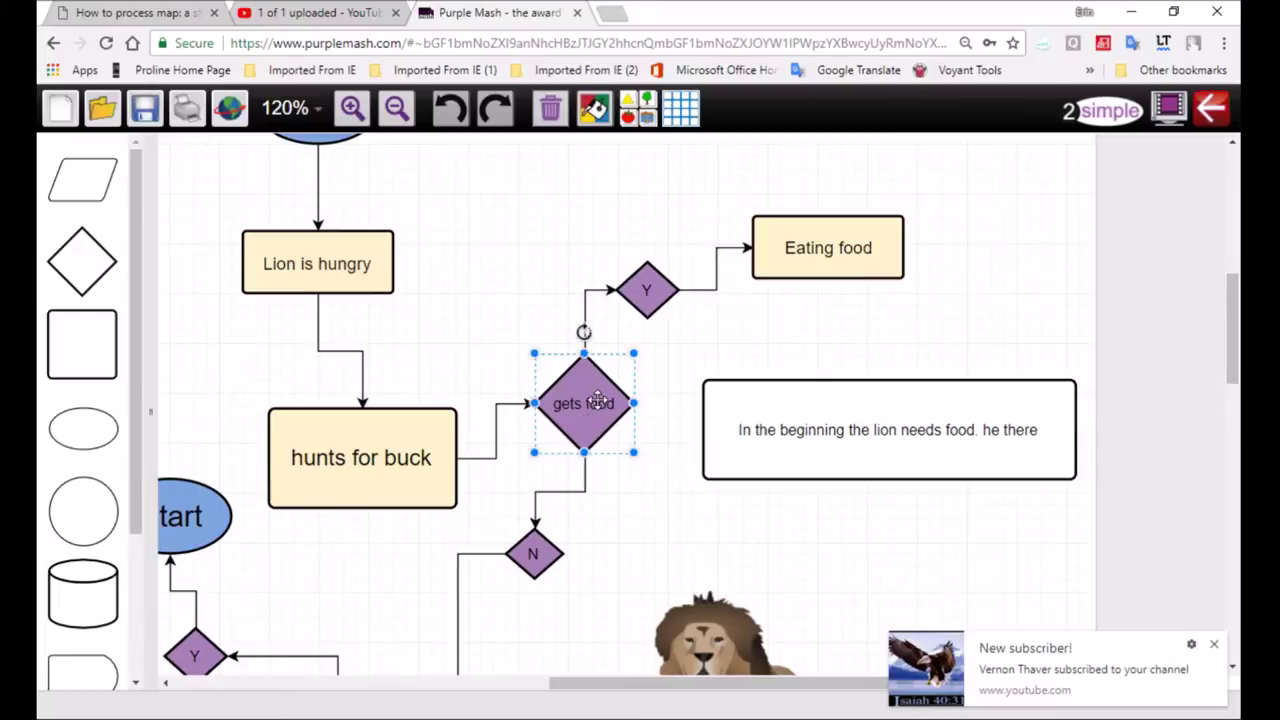
pyautogui.click(644, 290)
pyautogui.click(534, 553)
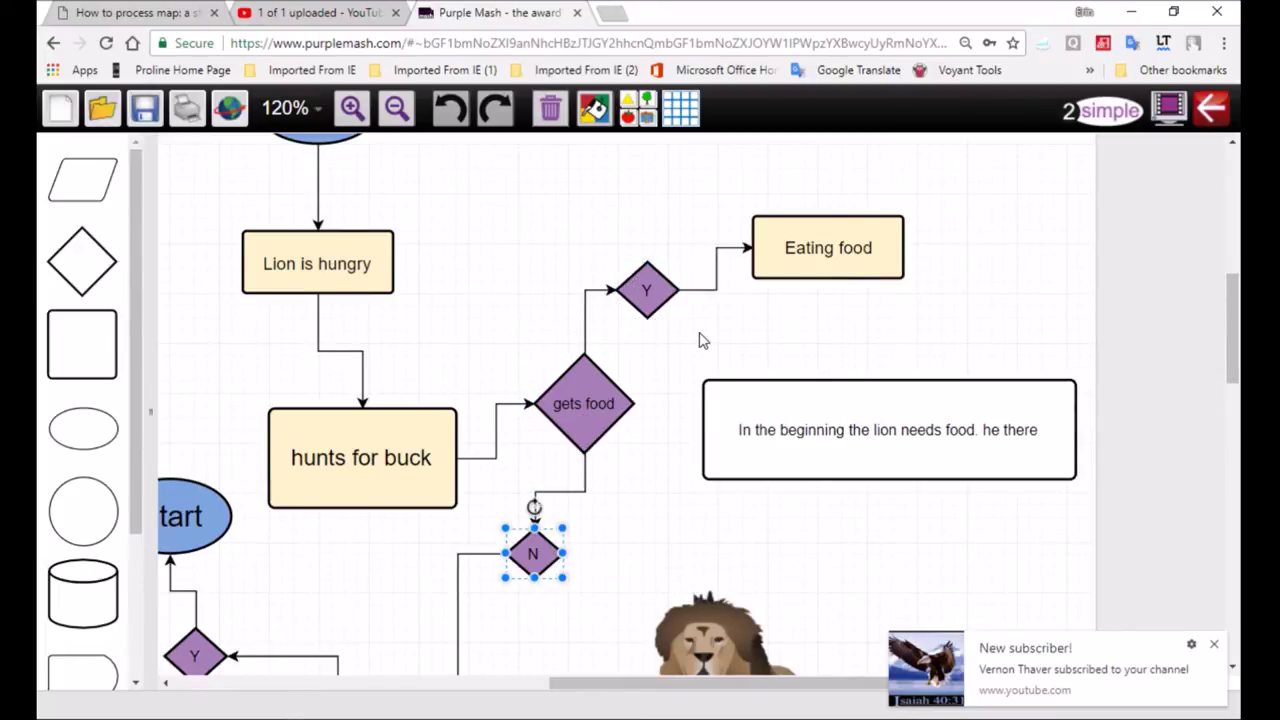
pyautogui.click(797, 257)
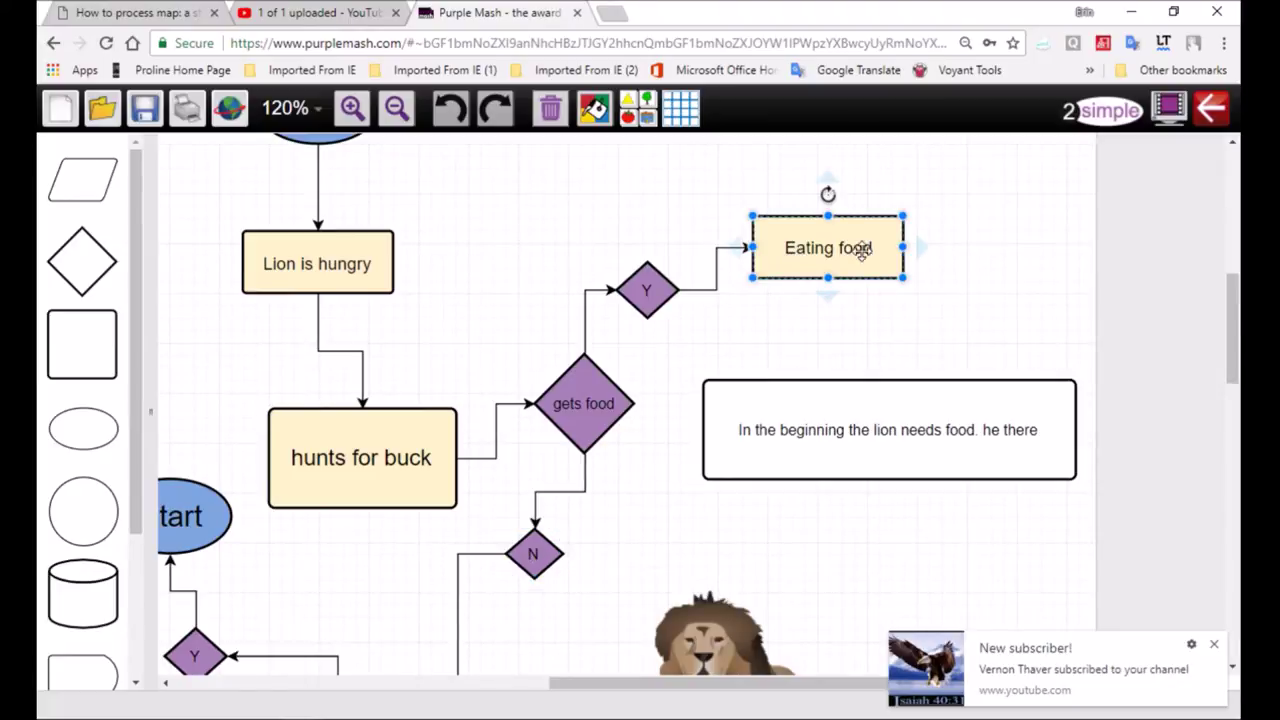
pyautogui.click(844, 320)
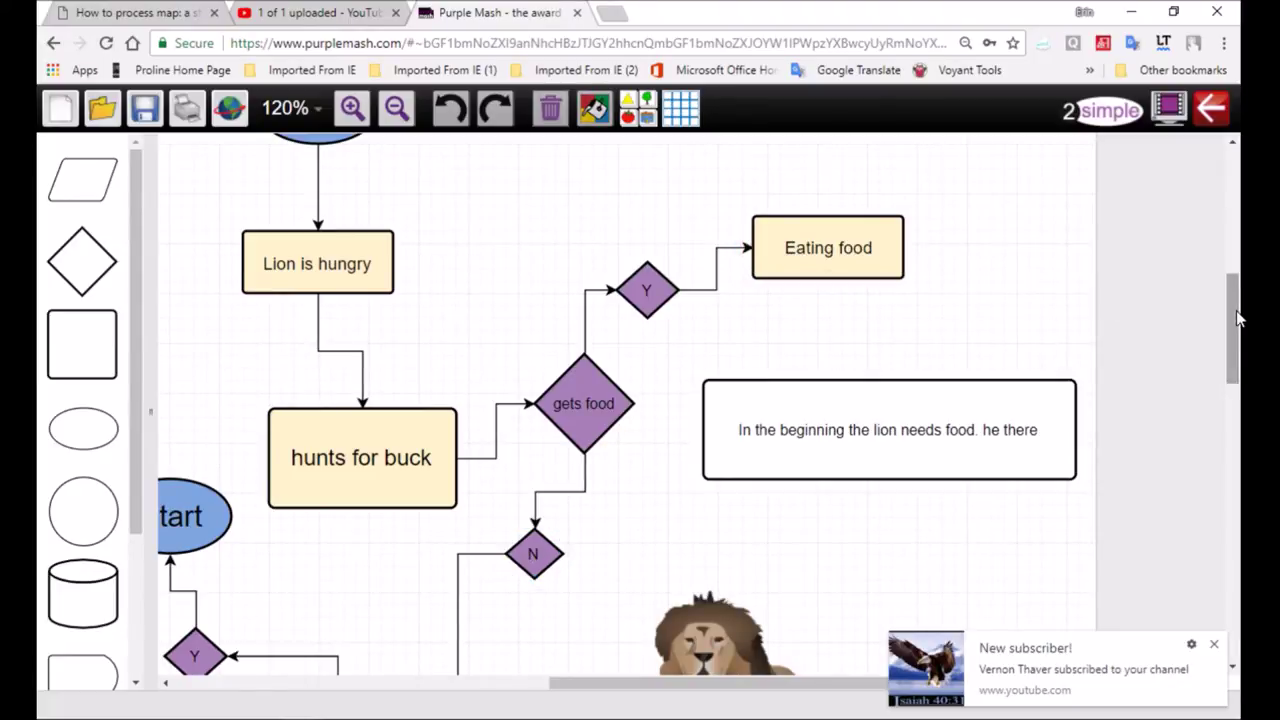
pyautogui.moveTo(1237, 318); pyautogui.dragTo(1240, 354)
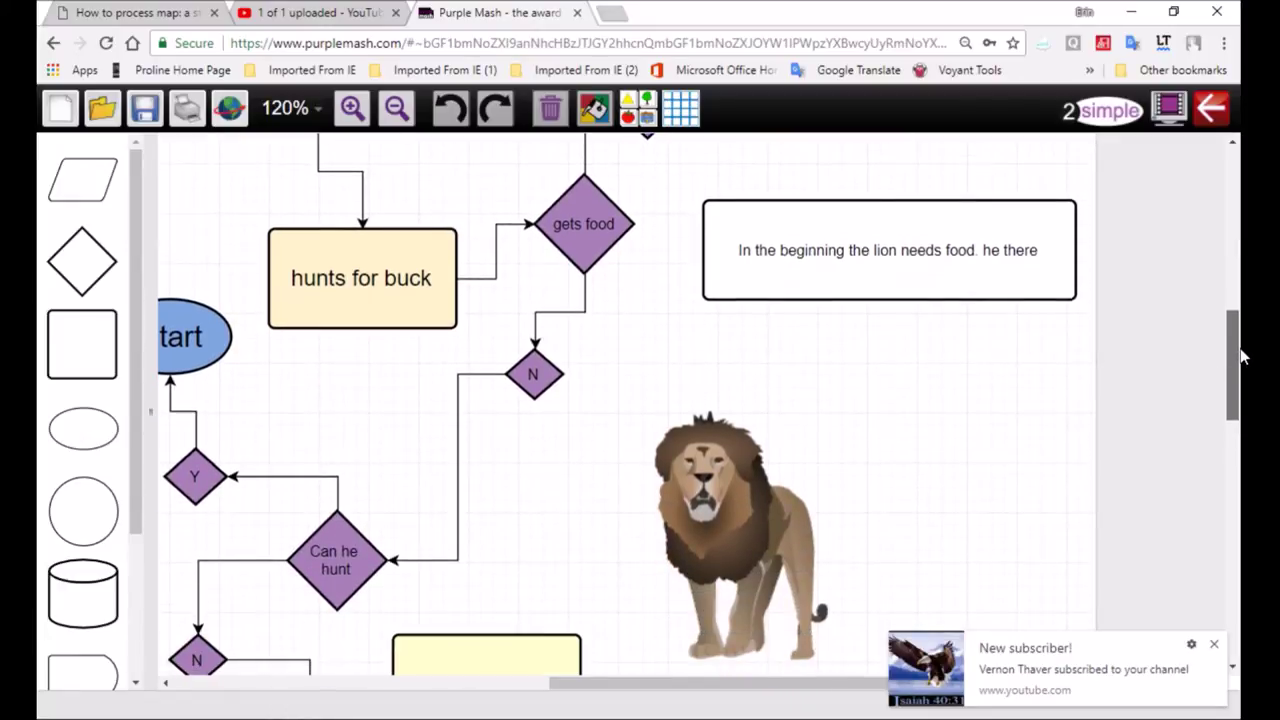
pyautogui.click(745, 638)
pyautogui.moveTo(637, 688); pyautogui.dragTo(586, 688)
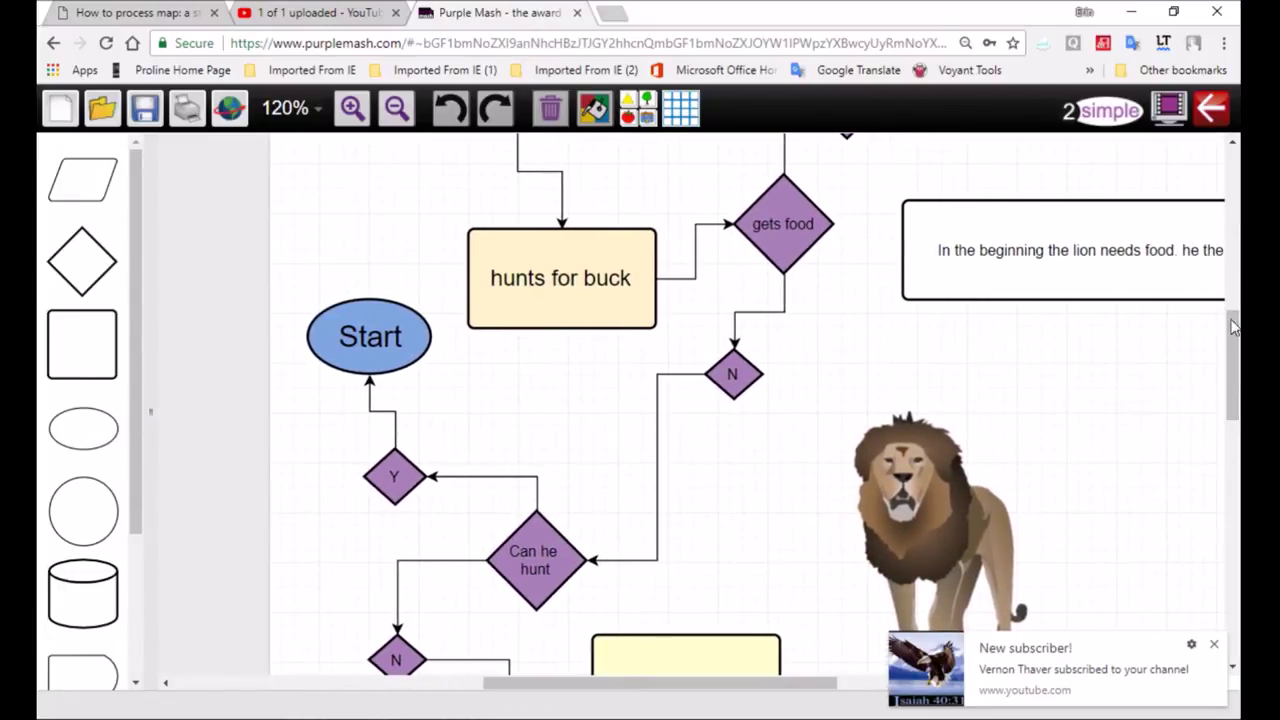
pyautogui.moveTo(1234, 343)
pyautogui.mouseDown()
pyautogui.moveTo(1231, 309)
pyautogui.moveTo(1240, 340)
pyautogui.mouseUp()
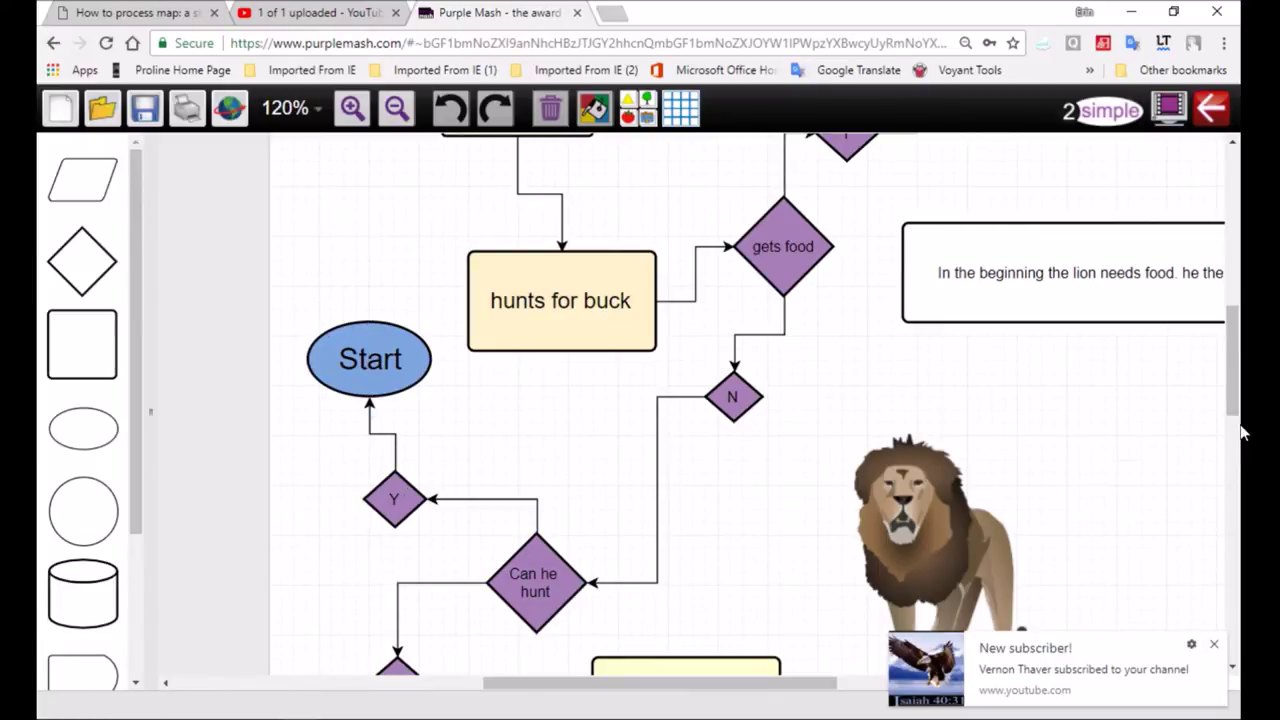
pyautogui.moveTo(1240, 383); pyautogui.dragTo(1241, 424)
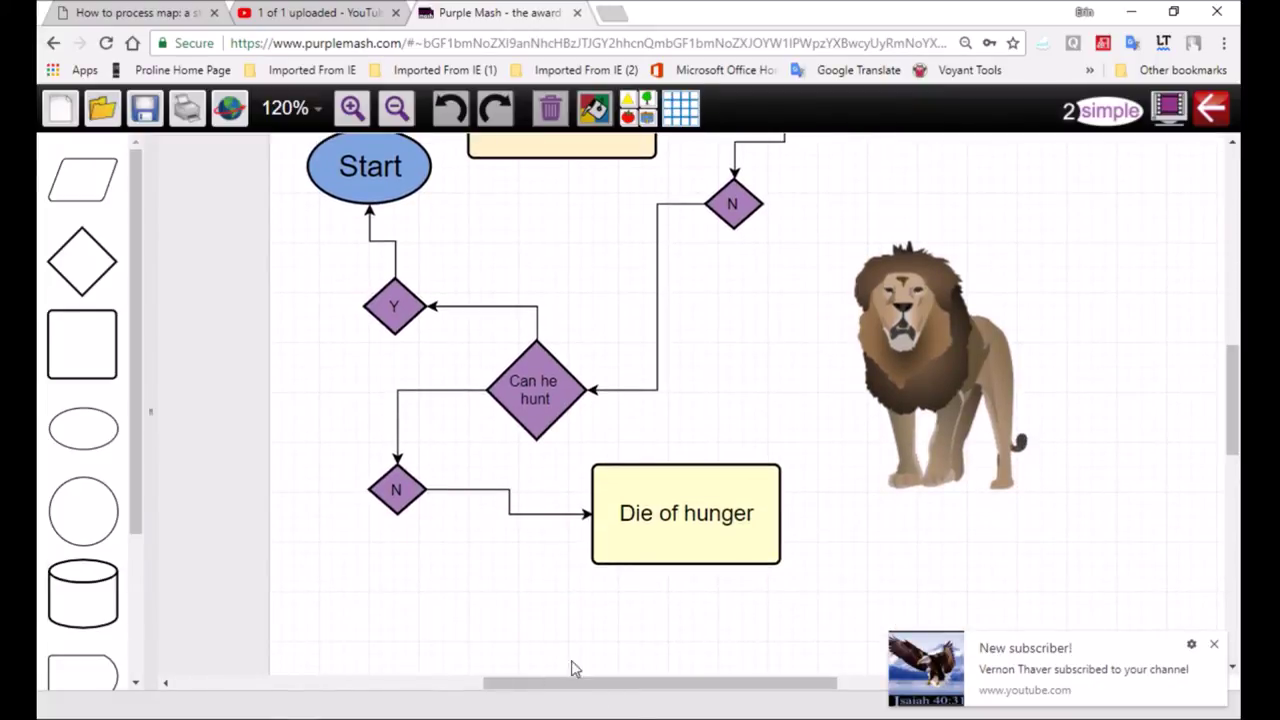
pyautogui.moveTo(1236, 420)
pyautogui.mouseDown()
pyautogui.moveTo(1236, 450)
pyautogui.moveTo(1238, 422)
pyautogui.mouseUp()
pyautogui.click(934, 335)
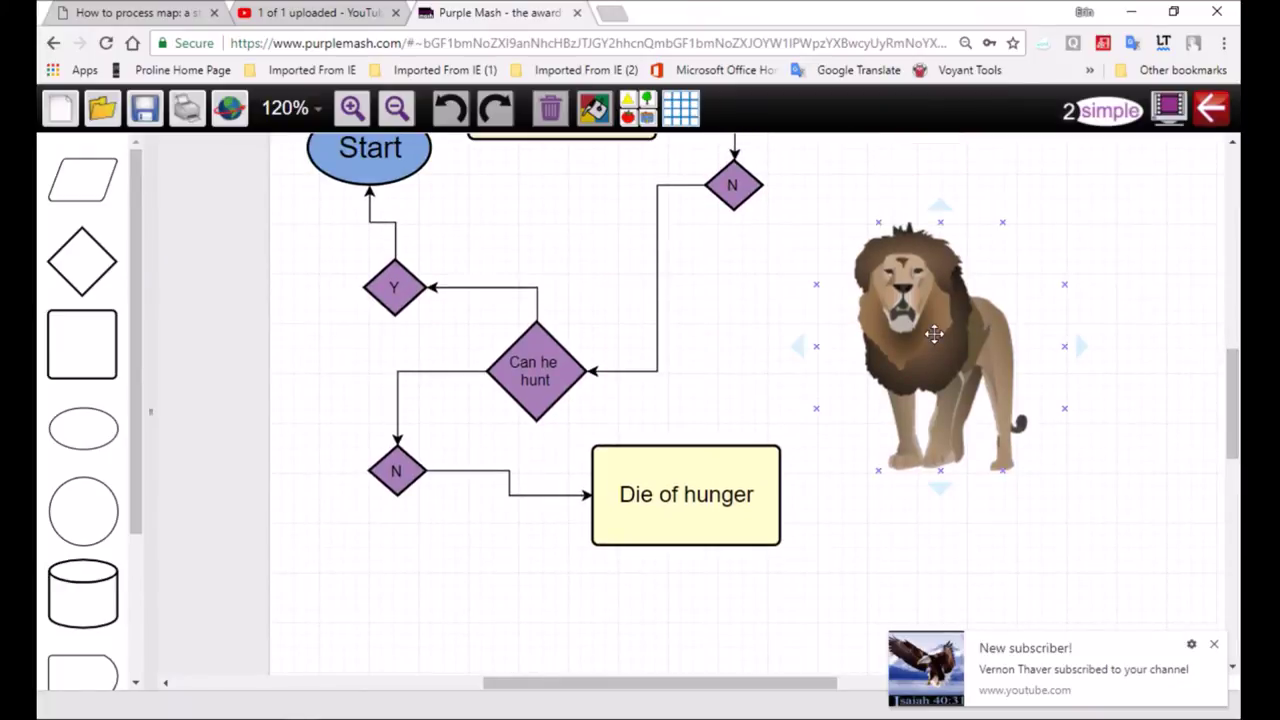
pyautogui.click(536, 520)
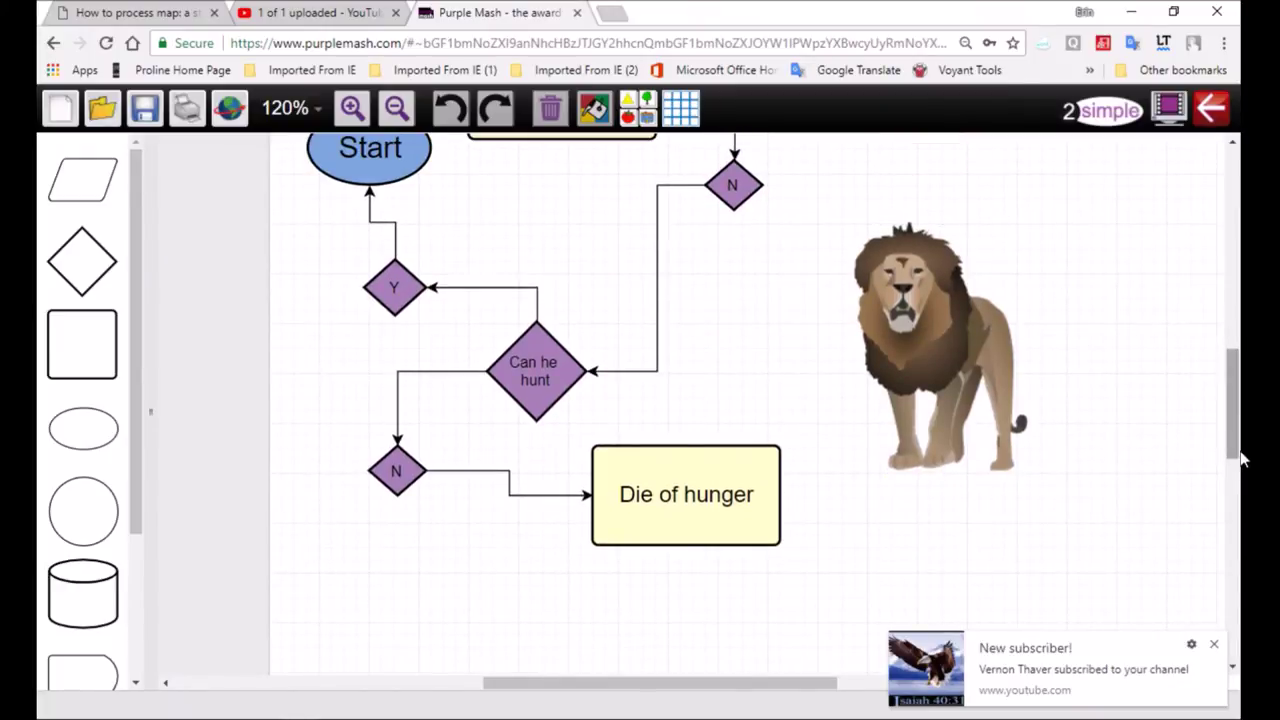
pyautogui.moveTo(1237, 418); pyautogui.dragTo(1238, 326)
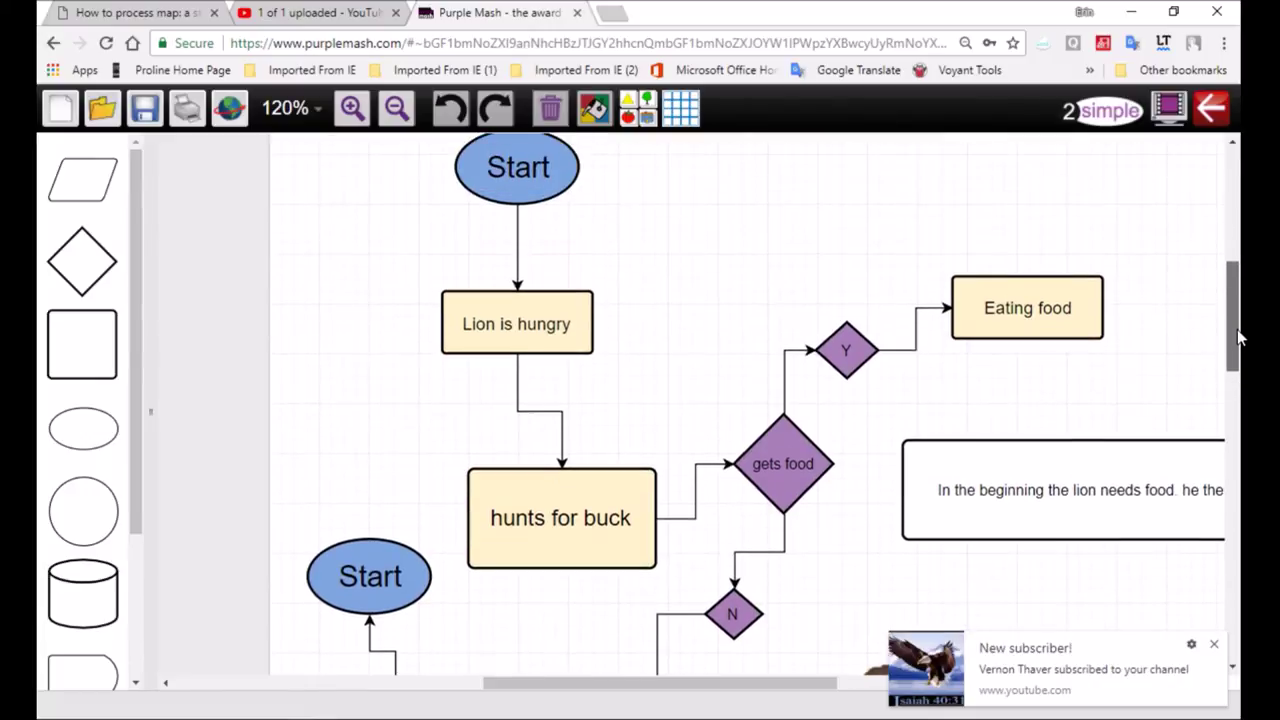
pyautogui.moveTo(800, 716)
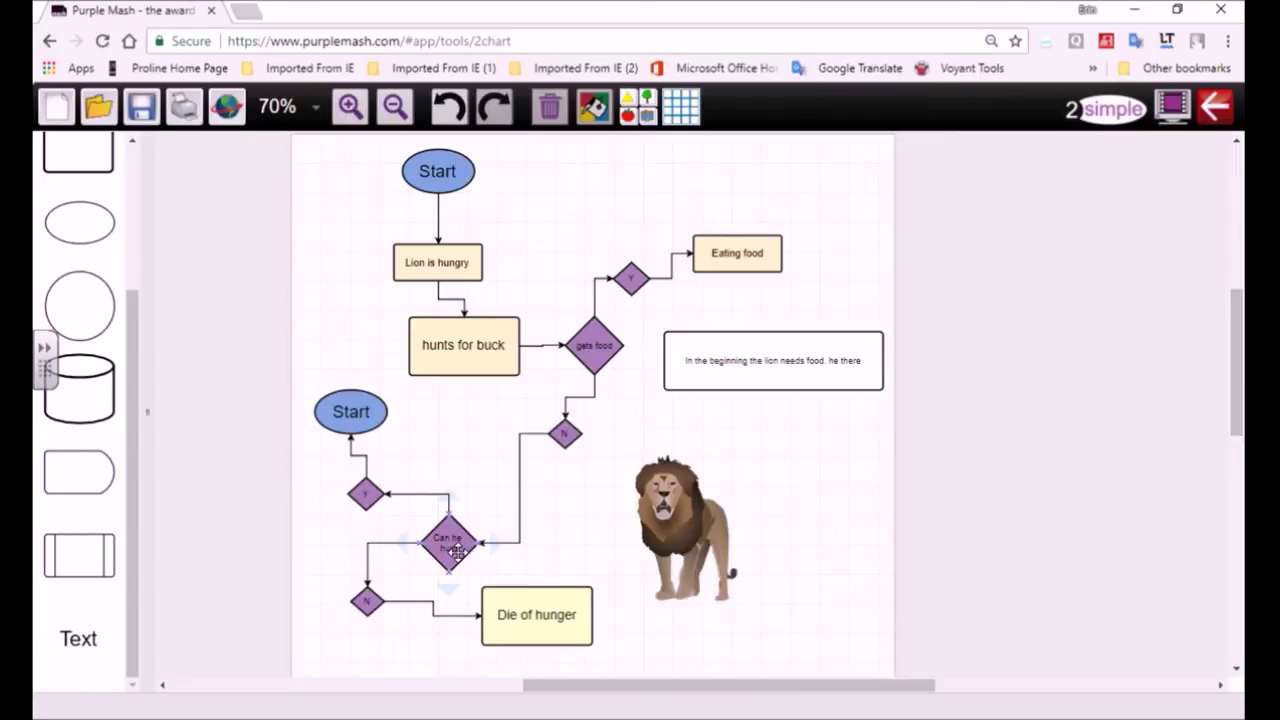
pyautogui.scroll(2, 455, 548)
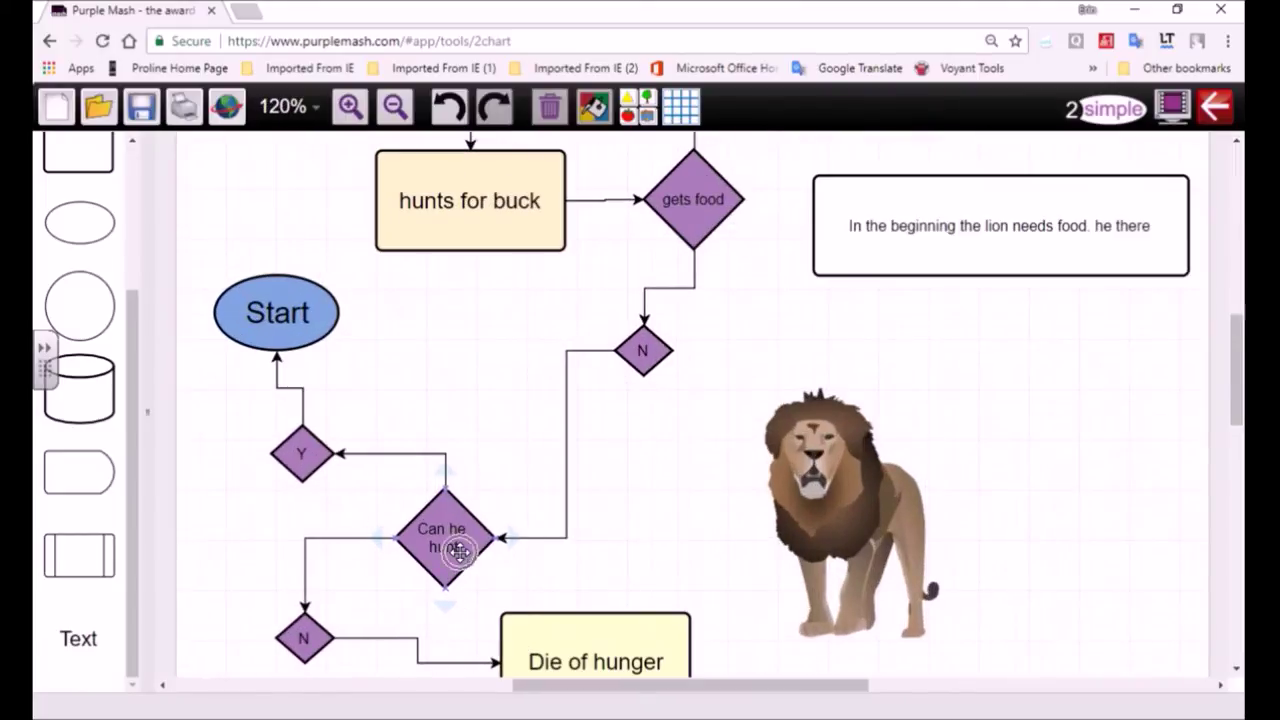
pyautogui.scroll(-5, 460, 555)
pyautogui.scroll(5, 460, 560)
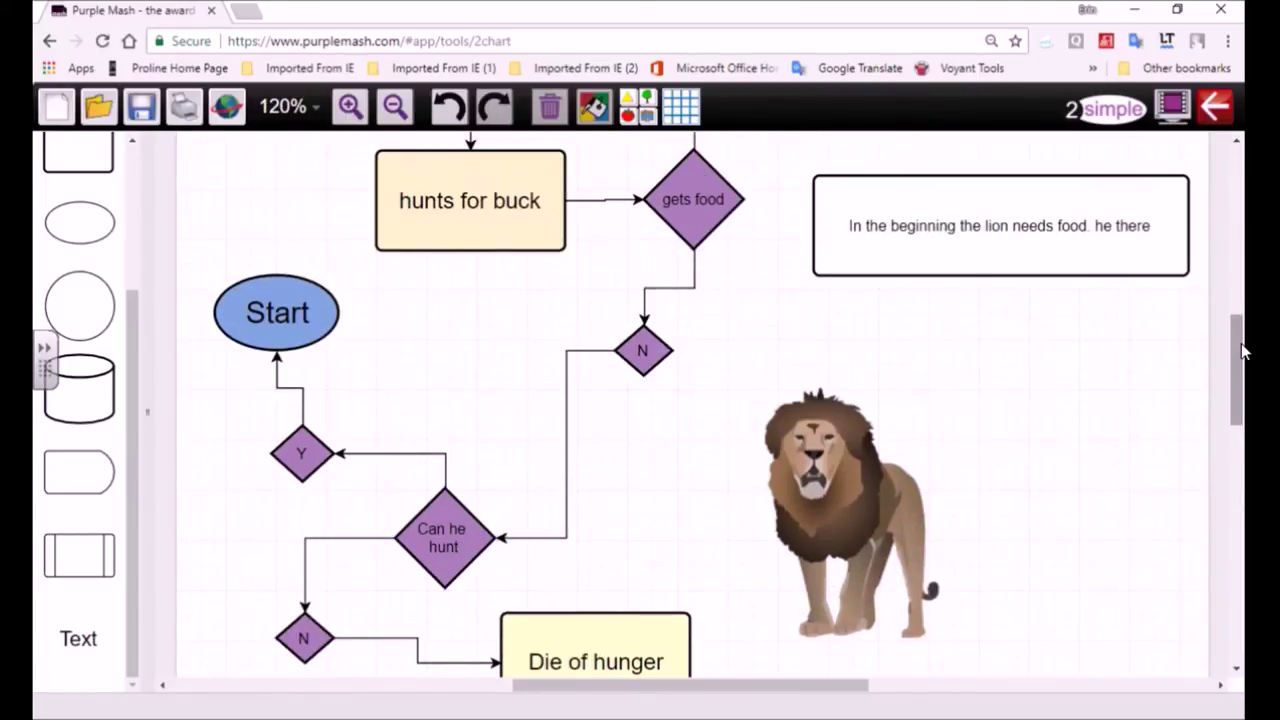
pyautogui.moveTo(1241, 368); pyautogui.dragTo(1241, 395)
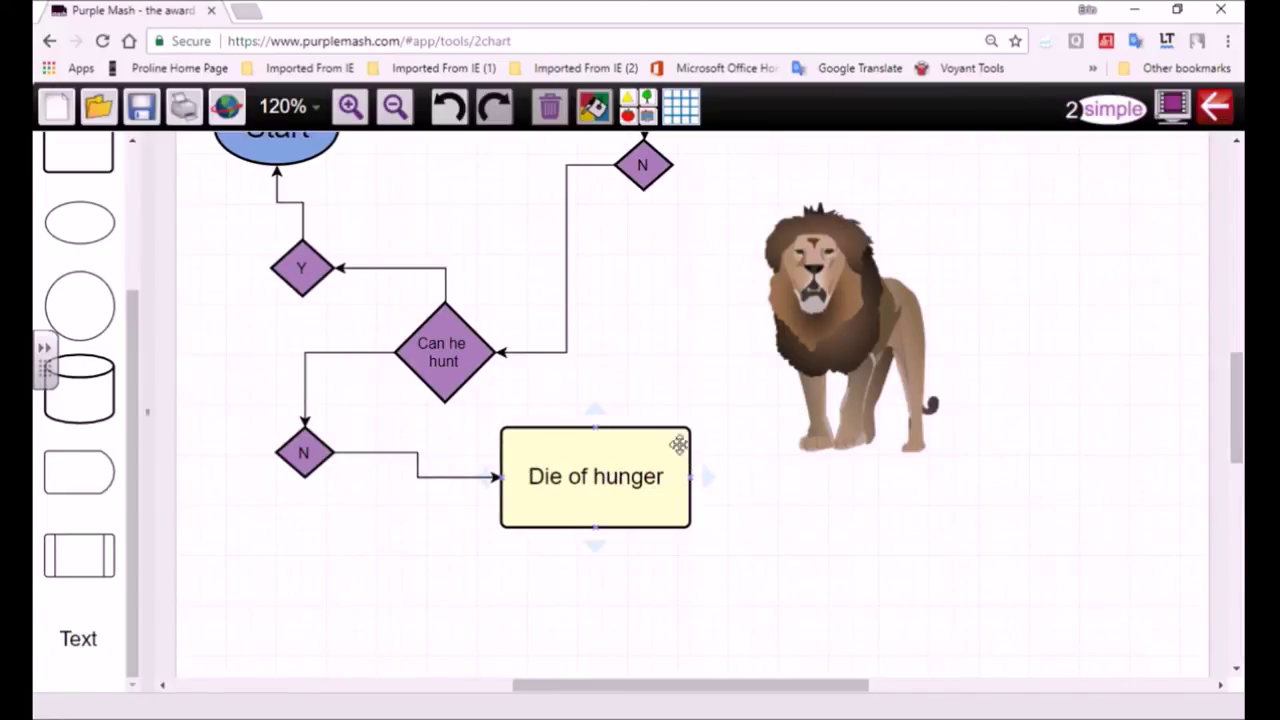
pyautogui.moveTo(1237, 408); pyautogui.dragTo(1240, 386)
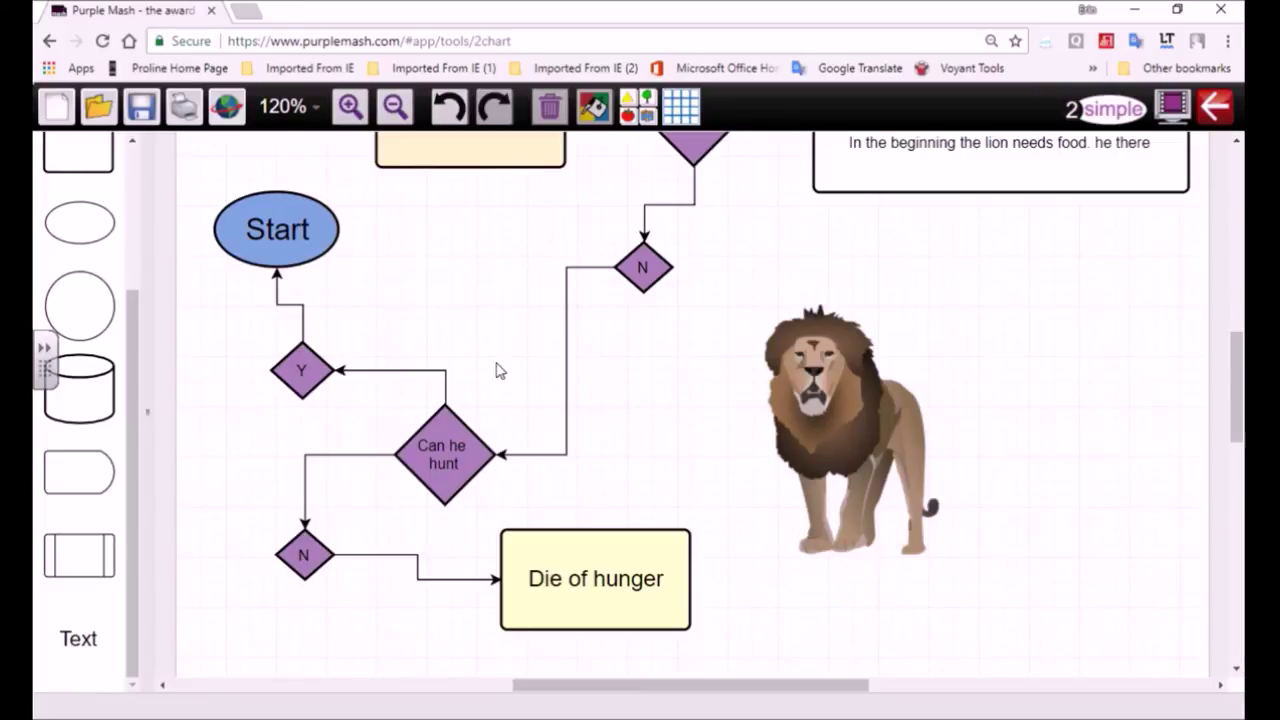
pyautogui.scroll(5, 505, 371)
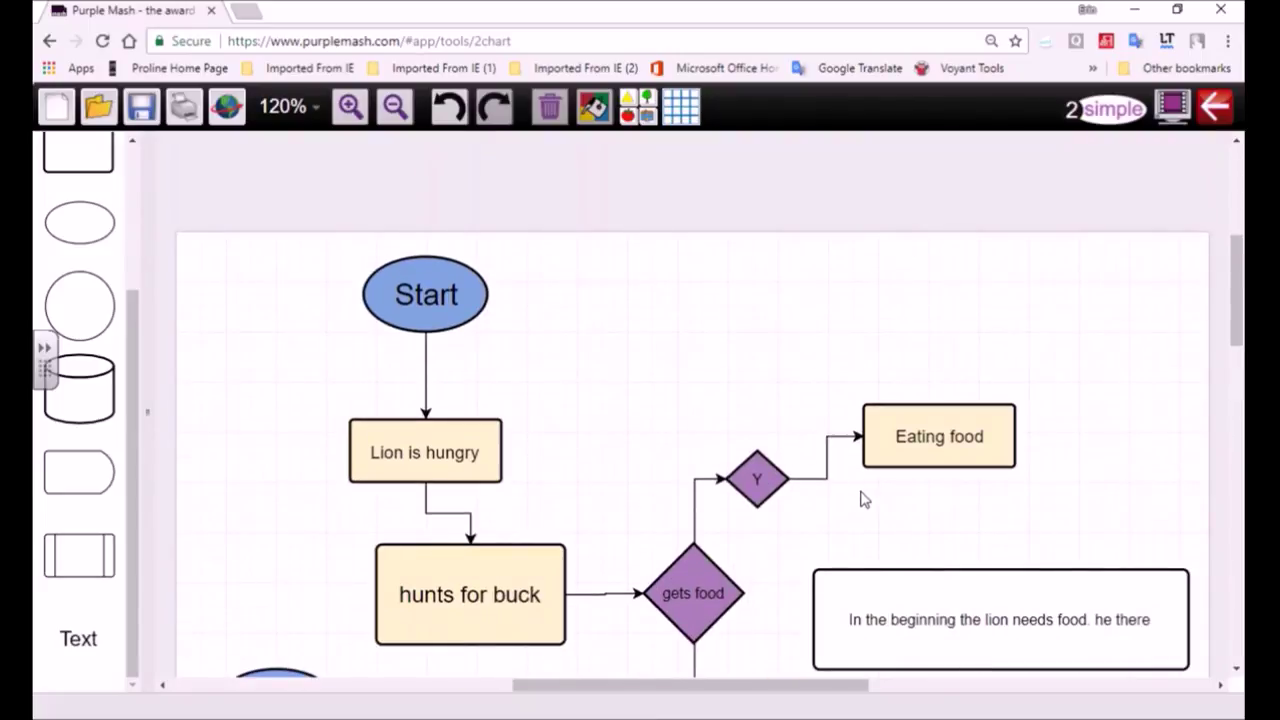